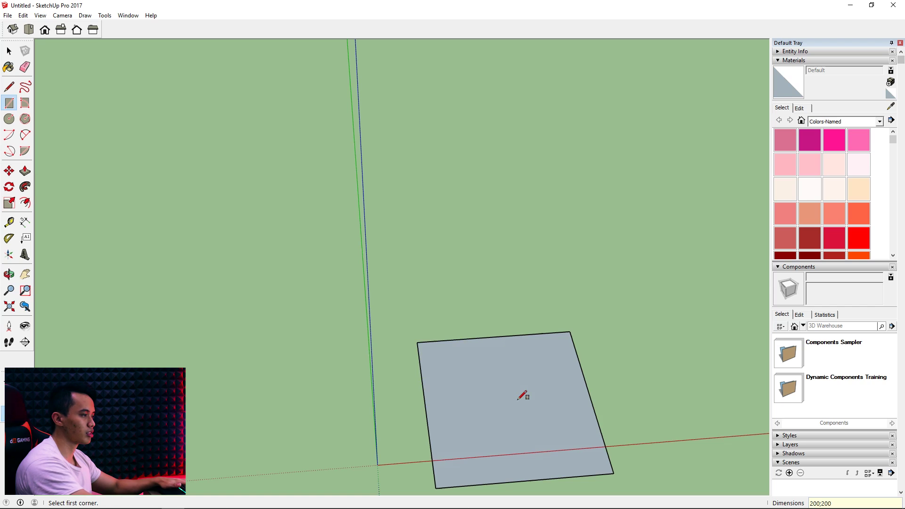
# Push/Pull the square face upward by 200 cm to form a cube.
pyautogui.press('space')
pyautogui.doubleClick(497, 388)
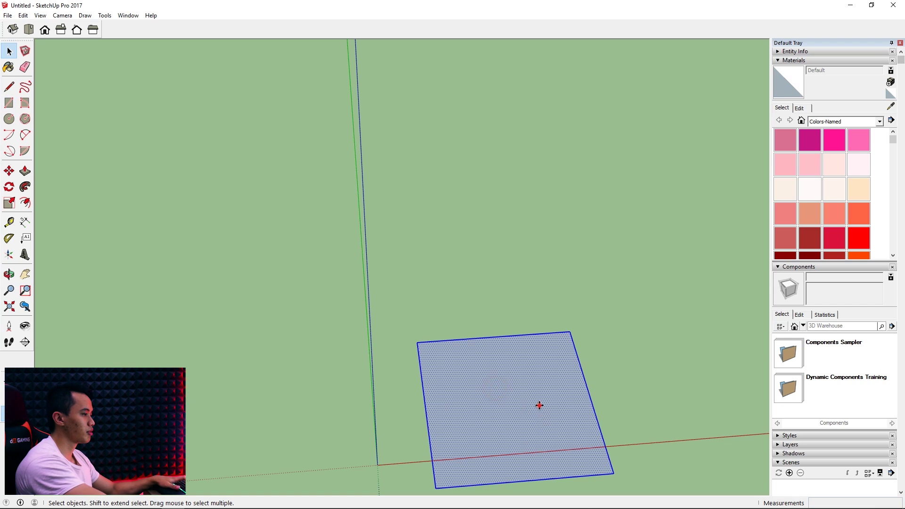
pyautogui.press('p')
pyautogui.click(537, 402)
pyautogui.click(489, 378)
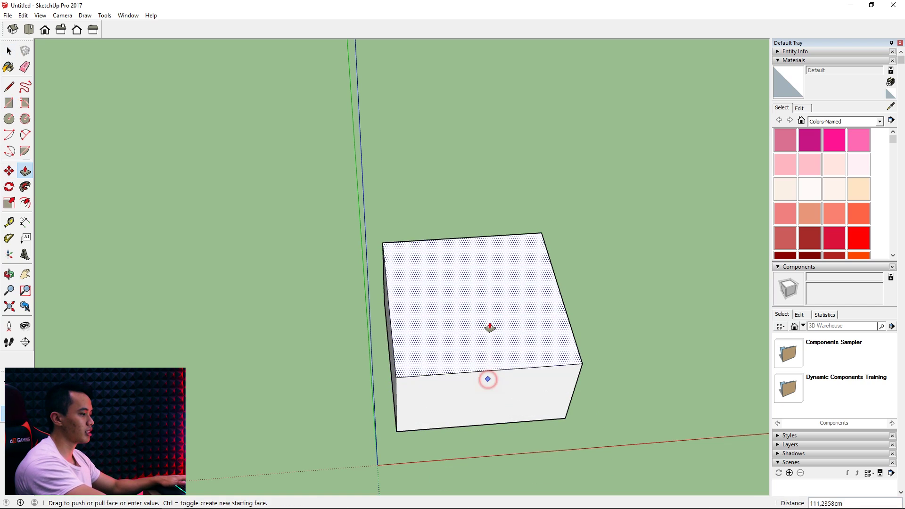
pyautogui.write('200')
pyautogui.press('Return')
# Draw a ground rectangle about 611 by 1101 cm, set apart from the cube.
pyautogui.moveTo(490, 328); pyautogui.dragTo(420, 339, button='middle')
pyautogui.moveTo(190, 289); pyautogui.dragTo(312, 251, button='middle')
pyautogui.moveTo(383, 325); pyautogui.dragTo(210, 329, button='middle')
pyautogui.click(9, 170)
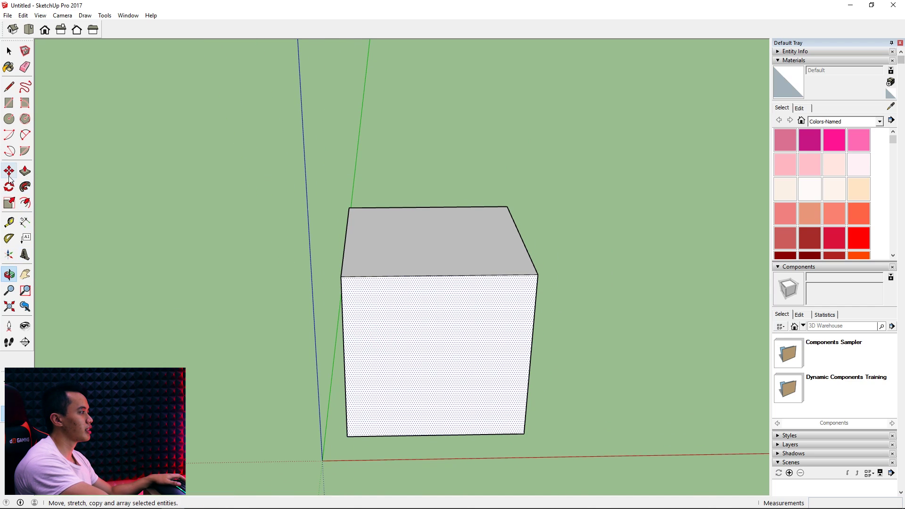
pyautogui.scroll(-3, 402, 374)
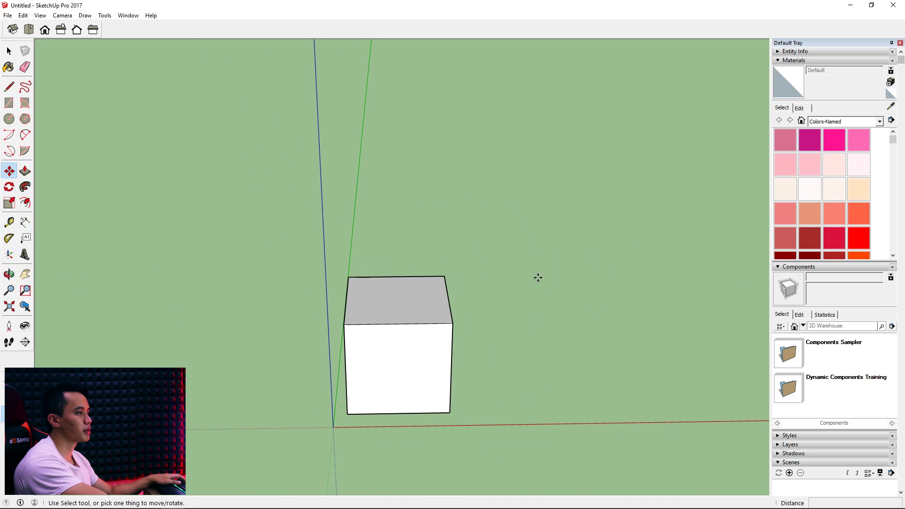
pyautogui.click(11, 104)
pyautogui.click(565, 178)
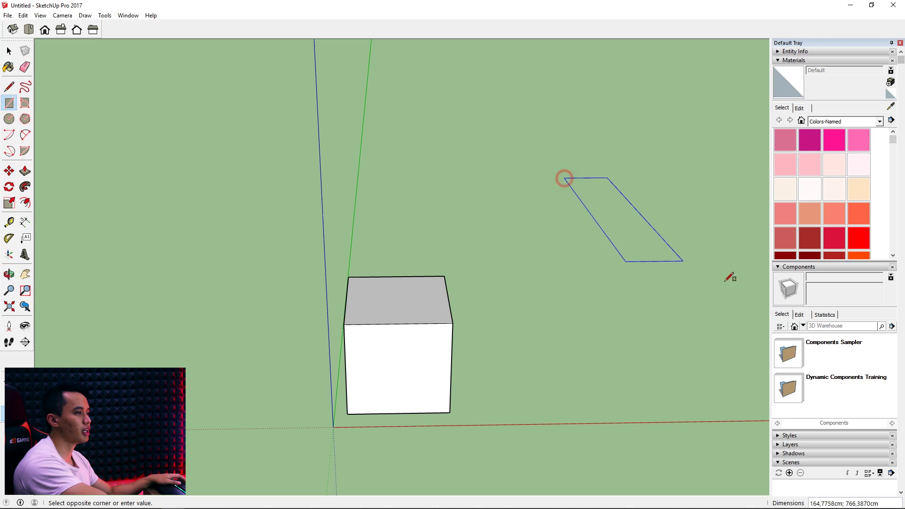
pyautogui.moveTo(711, 255); pyautogui.dragTo(421, 312, button='middle')
pyautogui.click(736, 361)
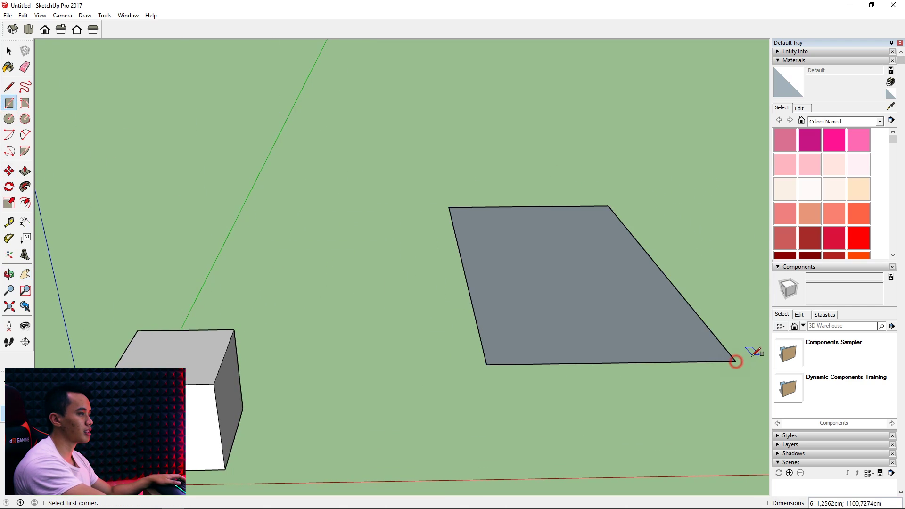
# Make the large ground rectangle, including its edges, into a group.
pyautogui.press('space')
pyautogui.doubleClick(603, 328)
pyautogui.rightClick(596, 296)
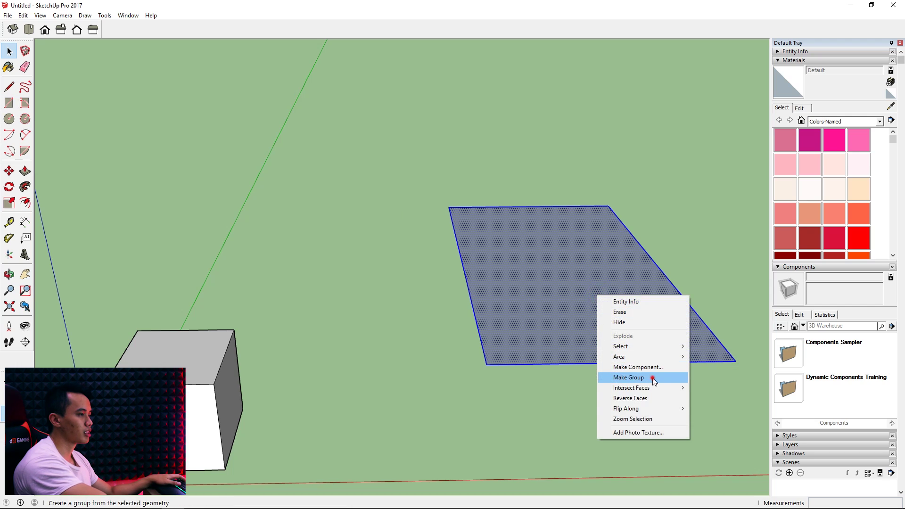
pyautogui.click(643, 376)
pyautogui.click(190, 444)
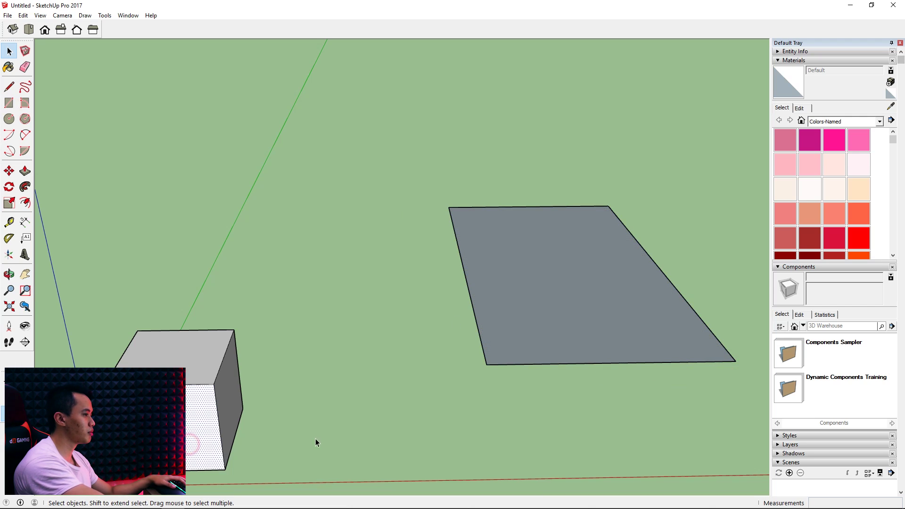
# Inside the rectangle group, draw two crossing lines between opposite edge midpoints to divide it into quarters, then leave the group.
pyautogui.doubleClick(568, 286)
pyautogui.press('l')
pyautogui.click(464, 269)
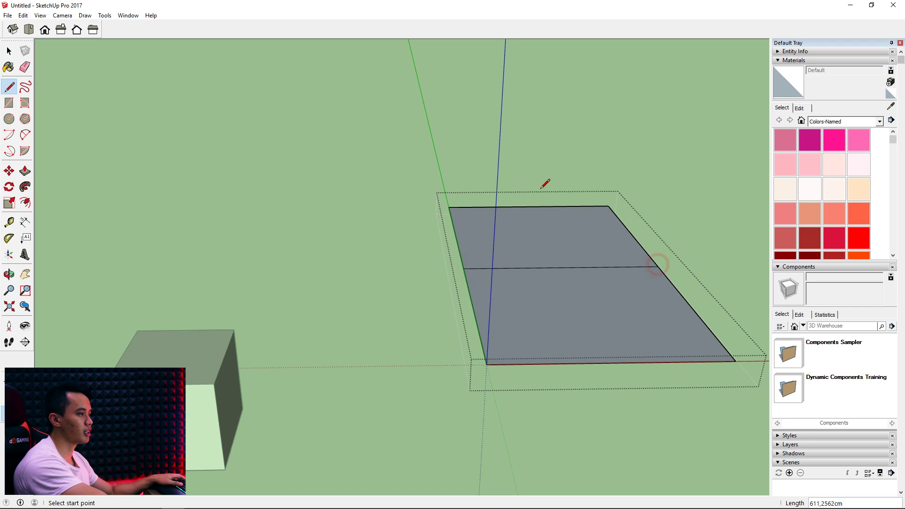
pyautogui.click(528, 206)
pyautogui.click(611, 362)
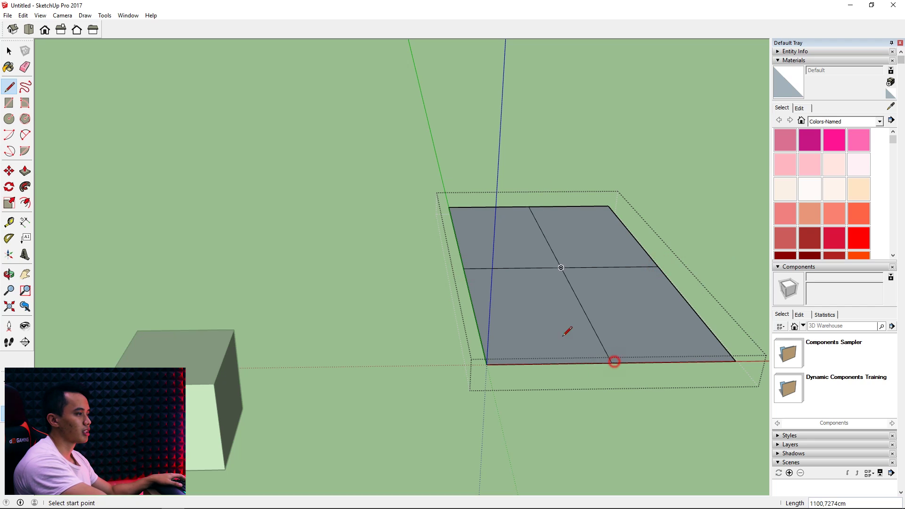
pyautogui.press('space')
pyautogui.click(391, 314)
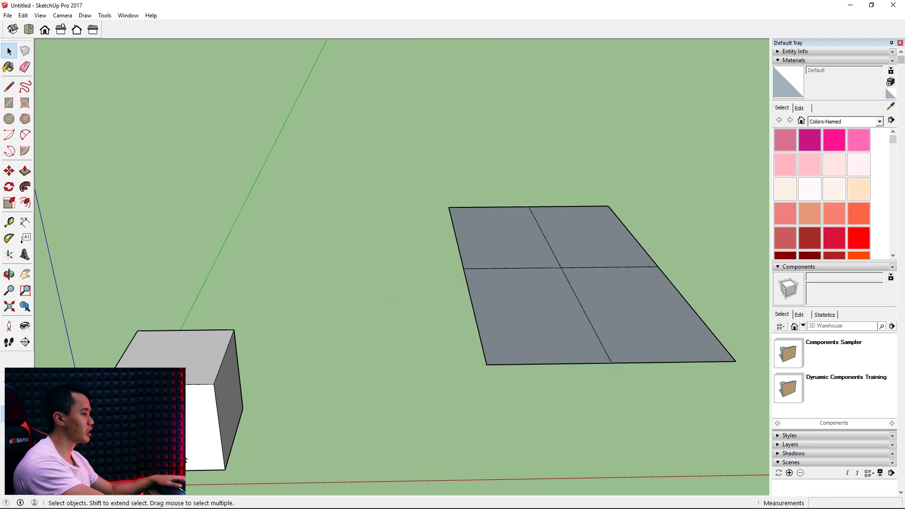
# Draw two crossing lines between opposite edge midpoints on the cube's underside to mark its centre.
pyautogui.tripleClick(173, 404)
pyautogui.moveTo(217, 440); pyautogui.dragTo(102, 366, button='middle')
pyautogui.keyDown('shift'); pyautogui.moveTo(163, 372); pyautogui.dragTo(273, 368, button='middle'); pyautogui.keyUp('shift')
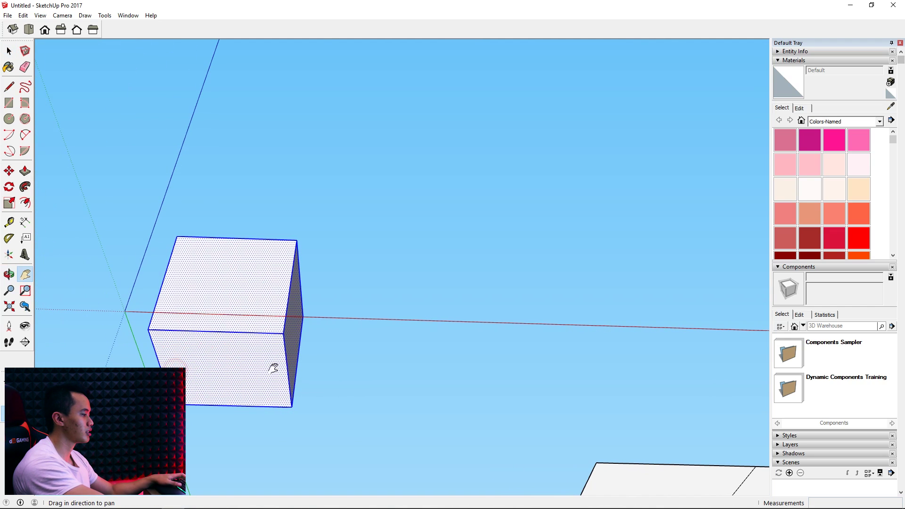
pyautogui.press('l')
pyautogui.click(217, 333)
pyautogui.click(231, 404)
pyautogui.click(290, 372)
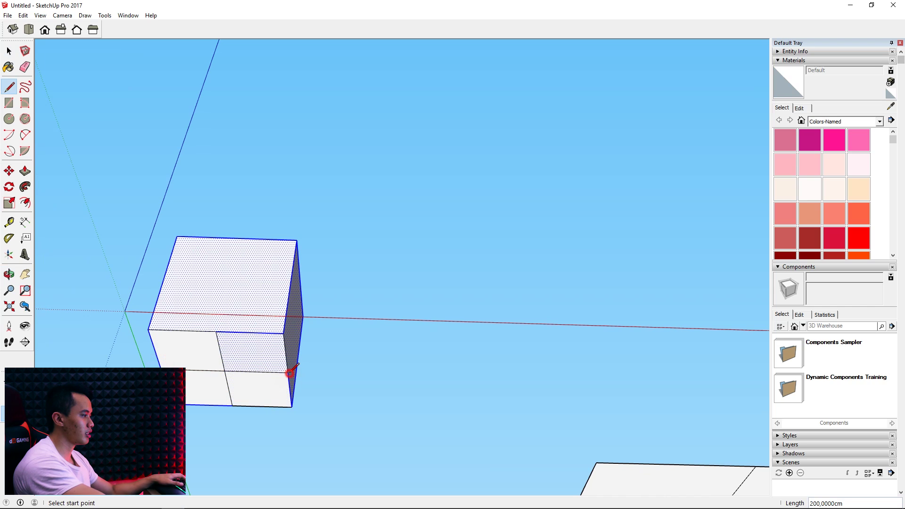
pyautogui.moveTo(358, 350); pyautogui.dragTo(370, 309, button='middle')
pyautogui.press('space')
pyautogui.click(378, 364)
pyautogui.click(265, 296)
pyautogui.click(329, 342)
pyautogui.click(275, 324)
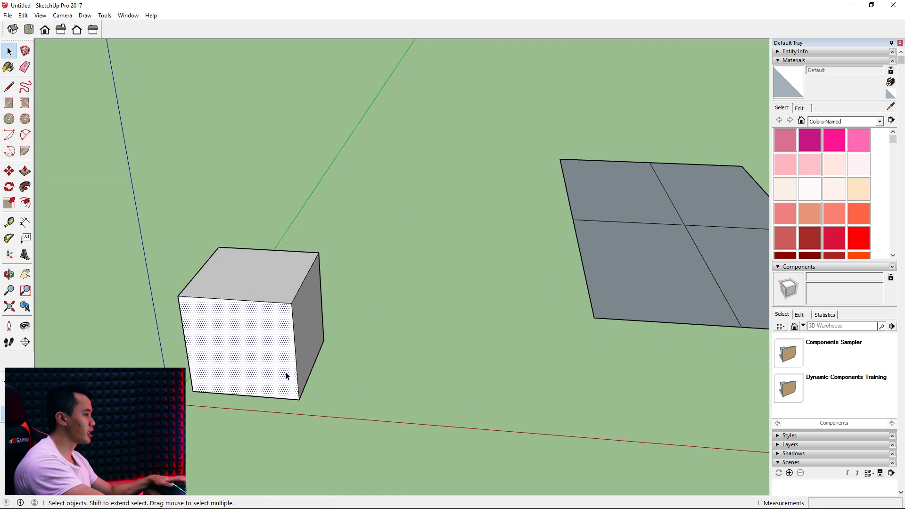
pyautogui.press('m')
pyautogui.click(269, 339)
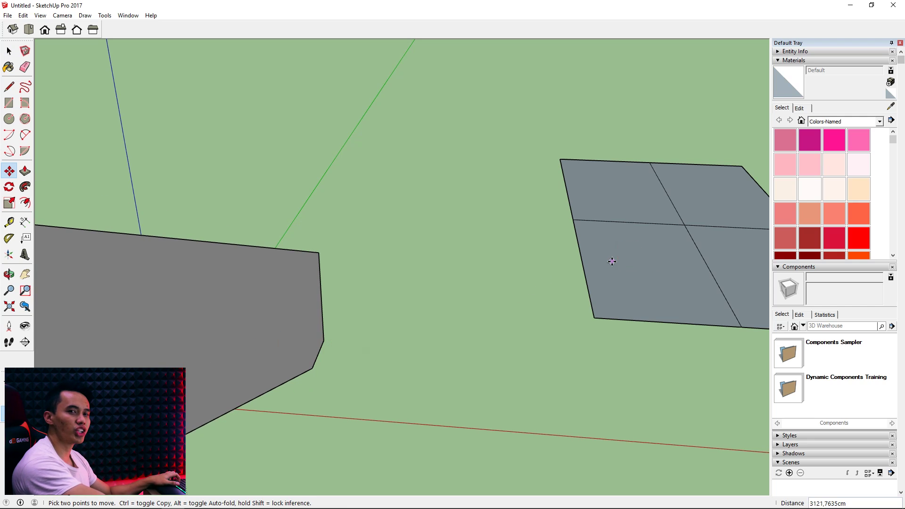
pyautogui.press('Escape')
# Select all connected faces and edges of the cube and make them a group.
pyautogui.press('space')
pyautogui.tripleClick(278, 333)
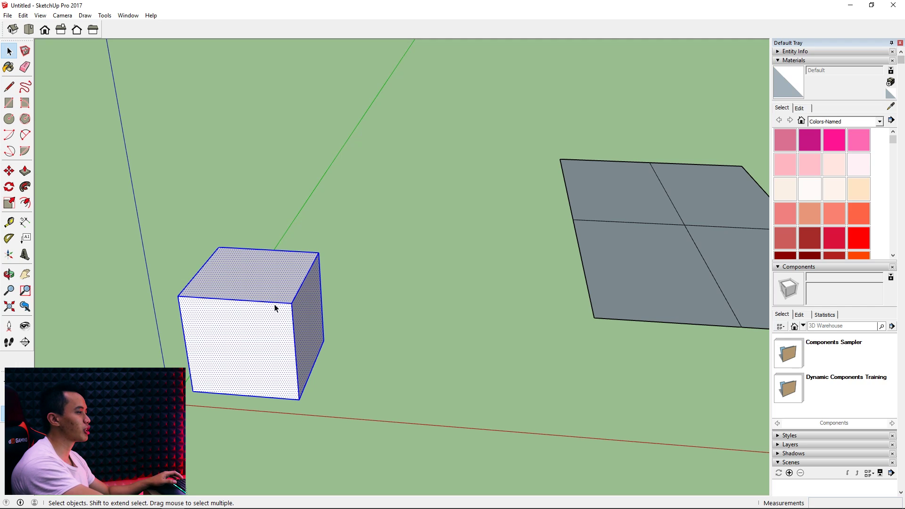
pyautogui.moveTo(282, 351); pyautogui.dragTo(337, 350, button='middle')
pyautogui.rightClick(337, 348)
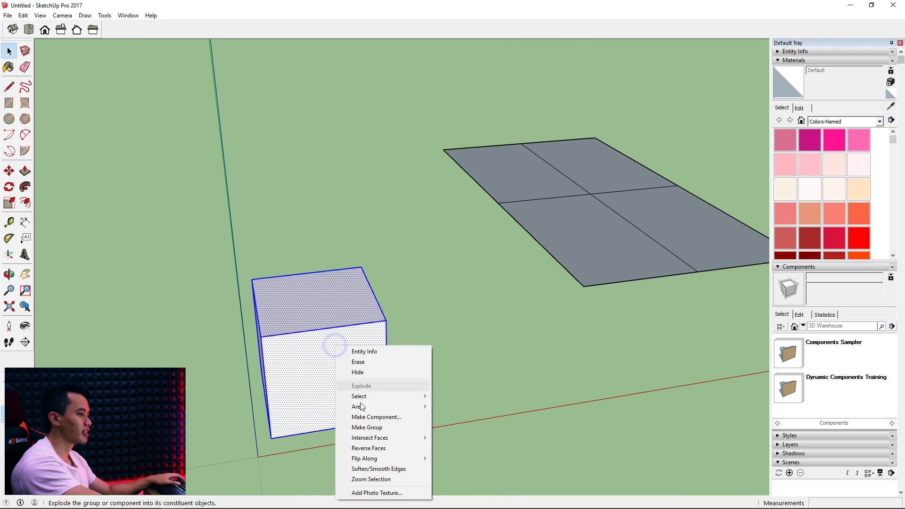
pyautogui.click(439, 318)
pyautogui.tripleClick(354, 339)
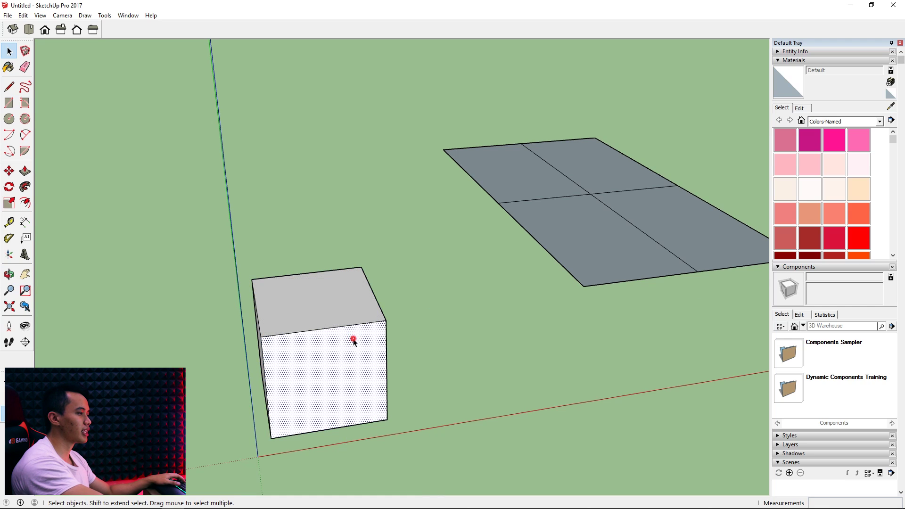
pyautogui.rightClick(335, 349)
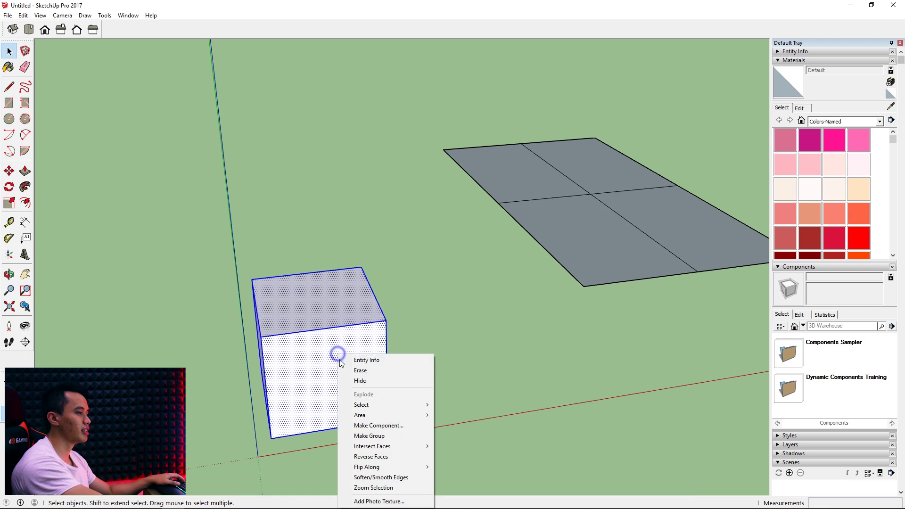
pyautogui.click(372, 435)
# Move the grouped cube onto the rectangle's centre, where the two dividing lines cross.
pyautogui.moveTo(376, 414); pyautogui.dragTo(297, 146, button='middle')
pyautogui.press('m')
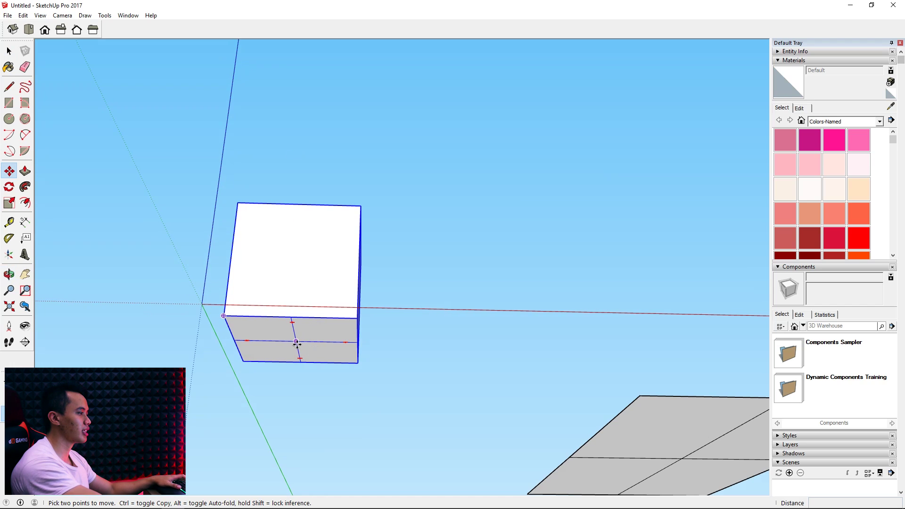
pyautogui.moveTo(297, 343); pyautogui.dragTo(248, 317, button='middle')
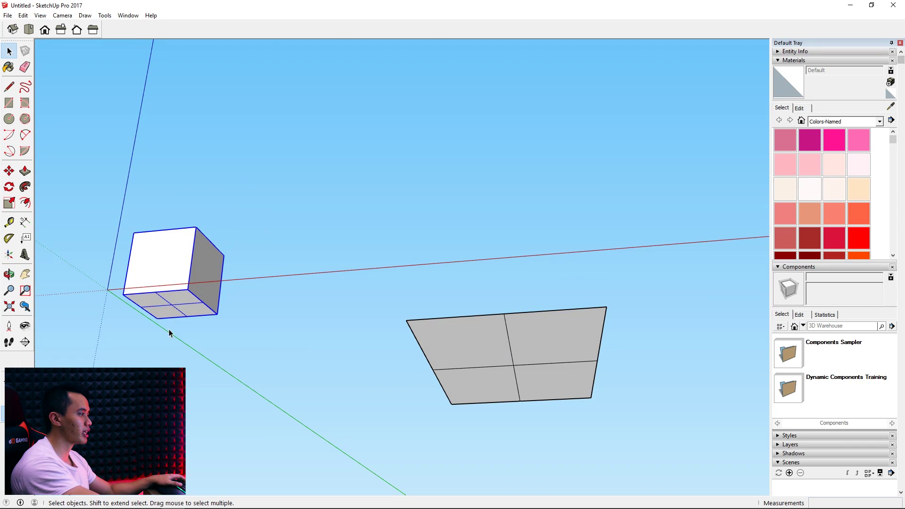
pyautogui.click(9, 170)
pyautogui.click(169, 308)
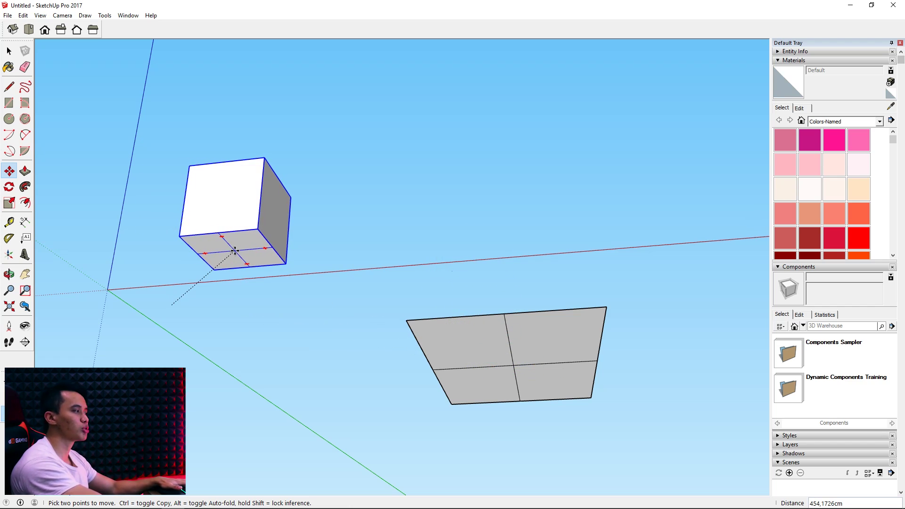
pyautogui.moveTo(235, 251); pyautogui.dragTo(215, 381, button='middle')
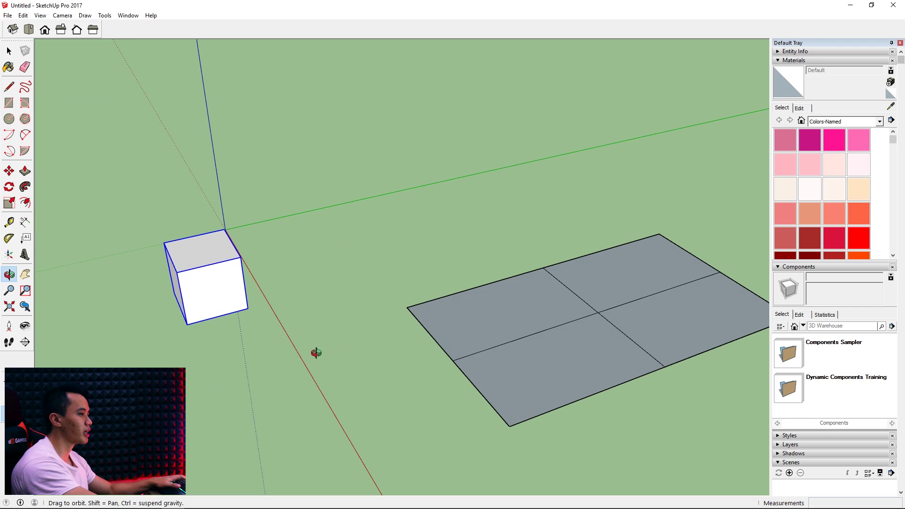
pyautogui.moveTo(514, 314); pyautogui.dragTo(462, 401)
pyautogui.scroll(3, 435, 354)
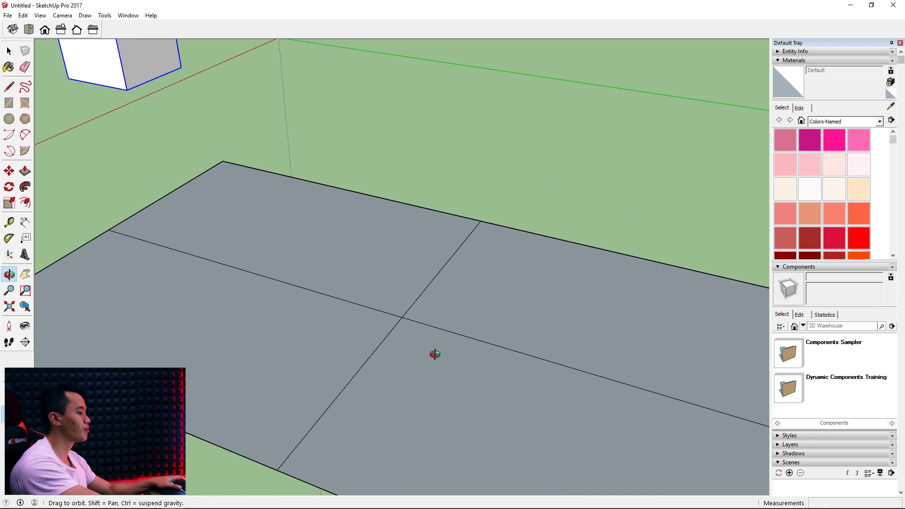
pyautogui.scroll(-3, 391, 336)
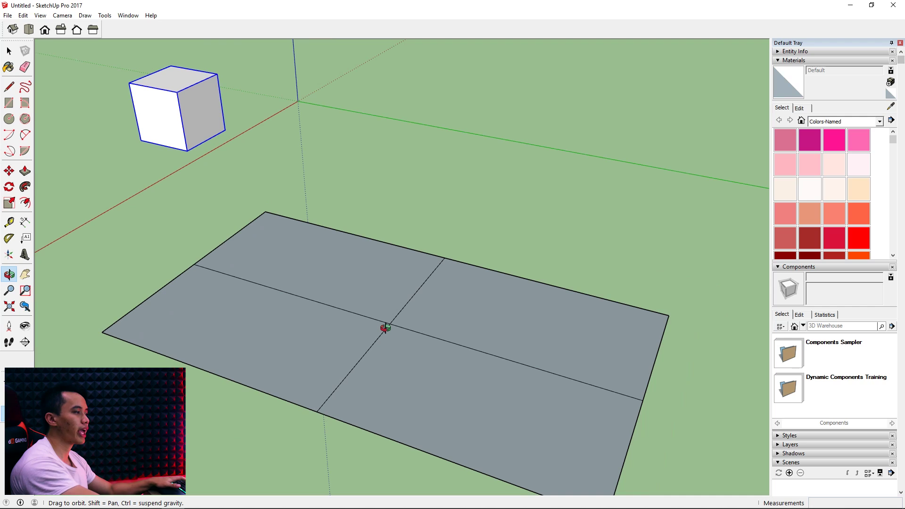
pyautogui.press('h')
pyautogui.moveTo(346, 322); pyautogui.dragTo(251, 322)
pyautogui.scroll(2, 251, 321)
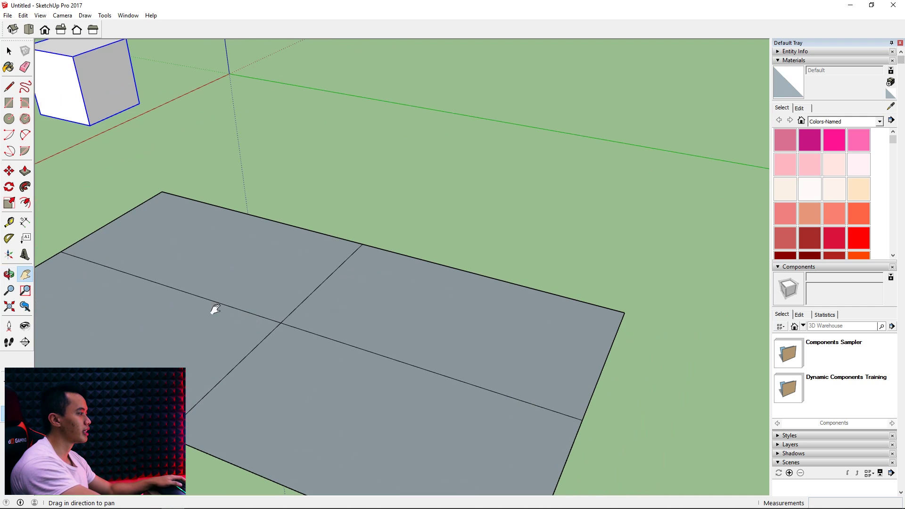
pyautogui.click(9, 170)
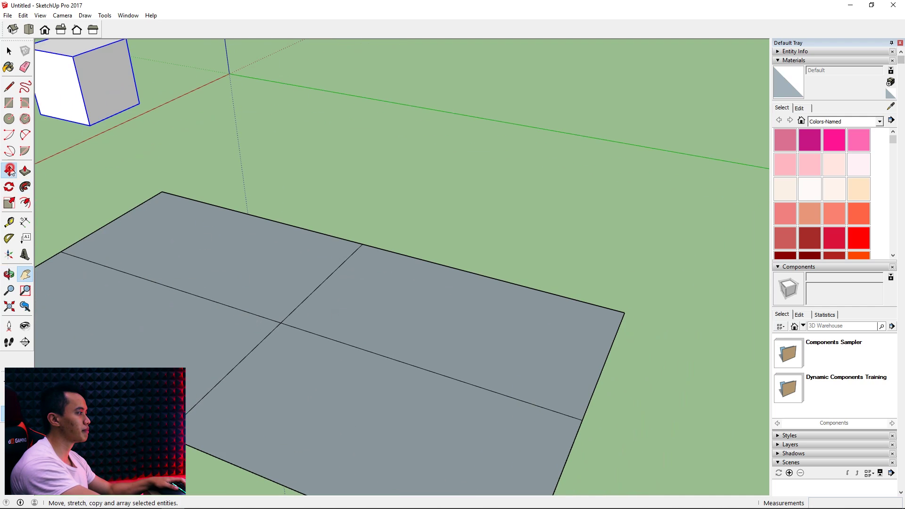
pyautogui.click(66, 104)
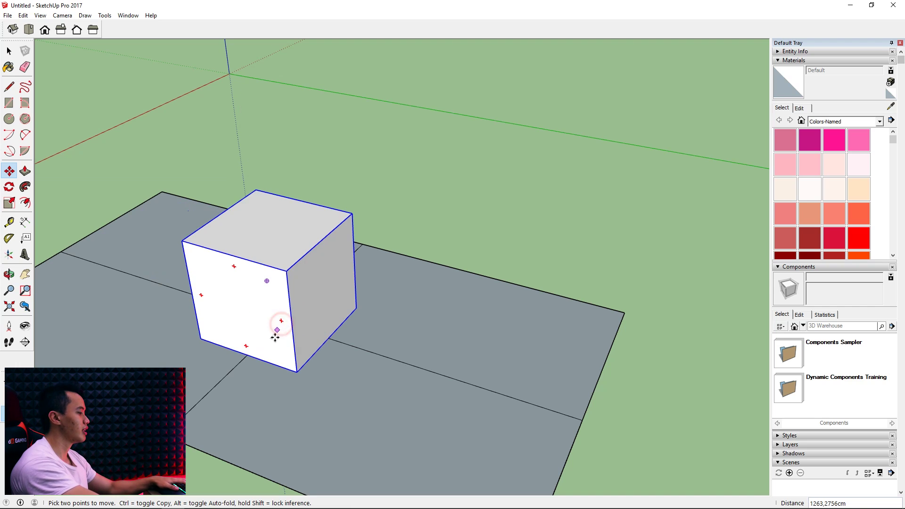
pyautogui.moveTo(256, 360); pyautogui.dragTo(423, 319, button='middle')
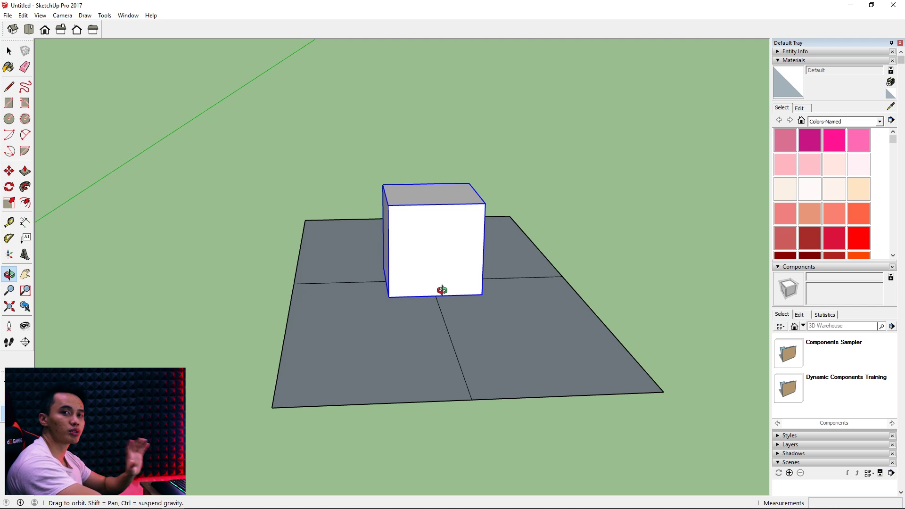
pyautogui.moveTo(455, 266)
pyautogui.mouseDown(button='middle')
pyautogui.moveTo(366, 303)
pyautogui.moveTo(390, 316)
pyautogui.moveTo(448, 282)
pyautogui.mouseUp(button='middle')
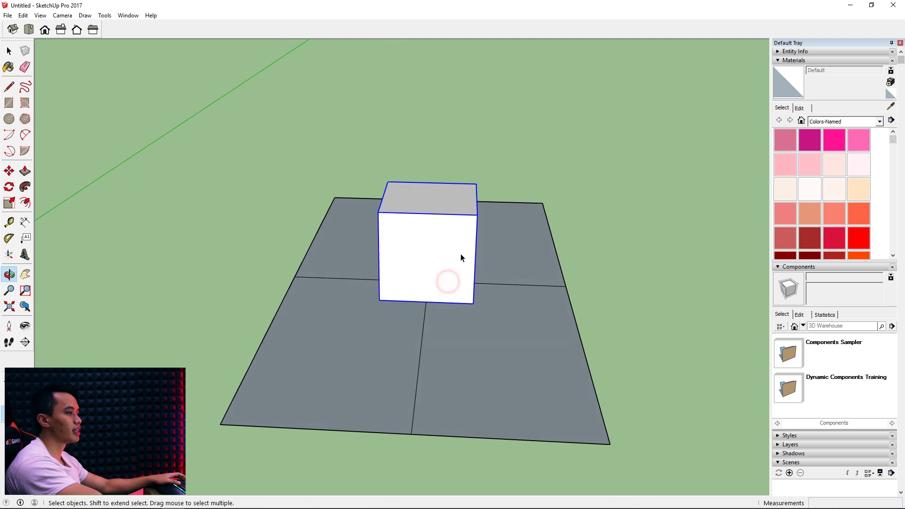
pyautogui.doubleClick(449, 247)
pyautogui.click(409, 238)
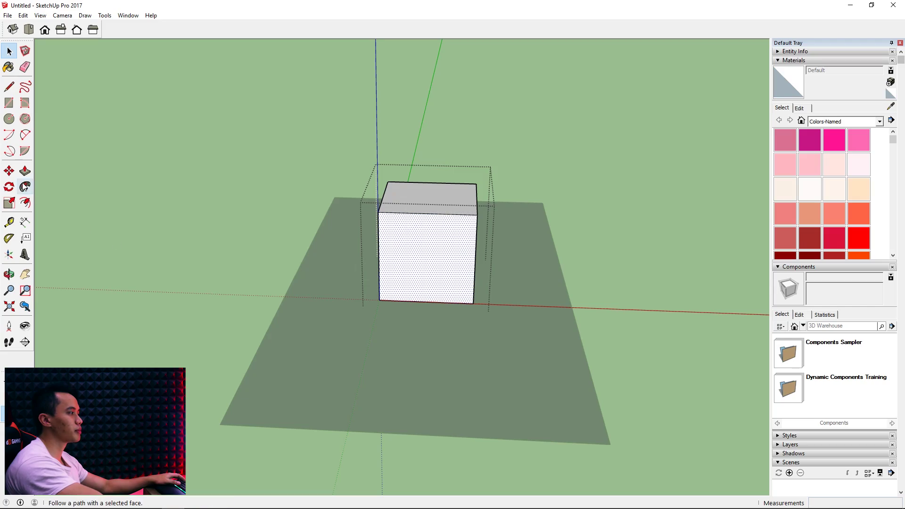
pyautogui.press('m')
pyautogui.click(452, 267)
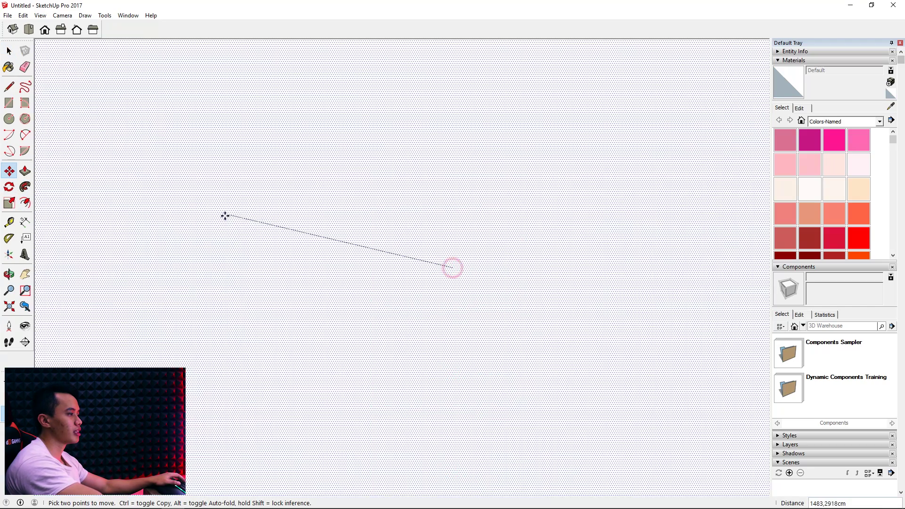
pyautogui.scroll(-4, 501, 284)
pyautogui.scroll(-3, 481, 303)
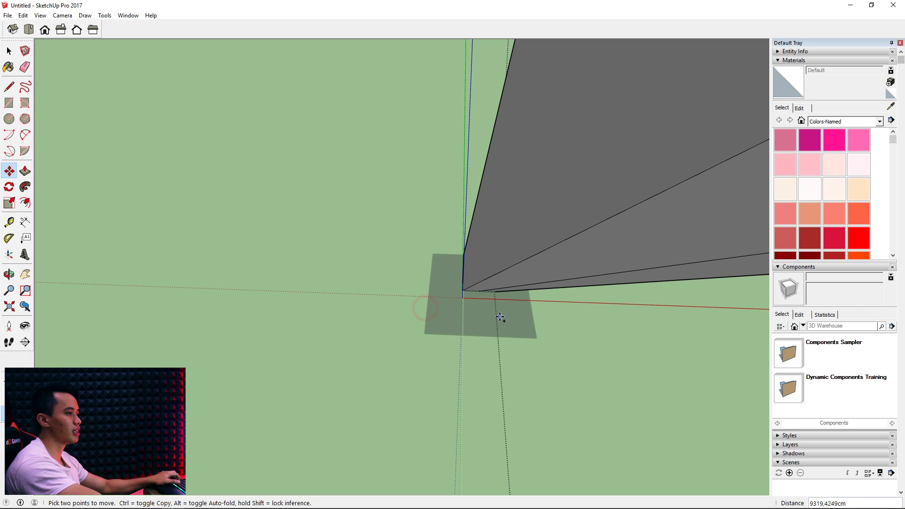
pyautogui.press('Escape')
pyautogui.scroll(3, 491, 280)
pyautogui.moveTo(487, 317); pyautogui.dragTo(275, 305, button='middle')
pyautogui.scroll(3, 450, 316)
pyautogui.press('space')
pyautogui.click(157, 276)
# Try to push or pull the front face of the grouped cube.
pyautogui.scroll(-2, 423, 291)
pyautogui.click(451, 320)
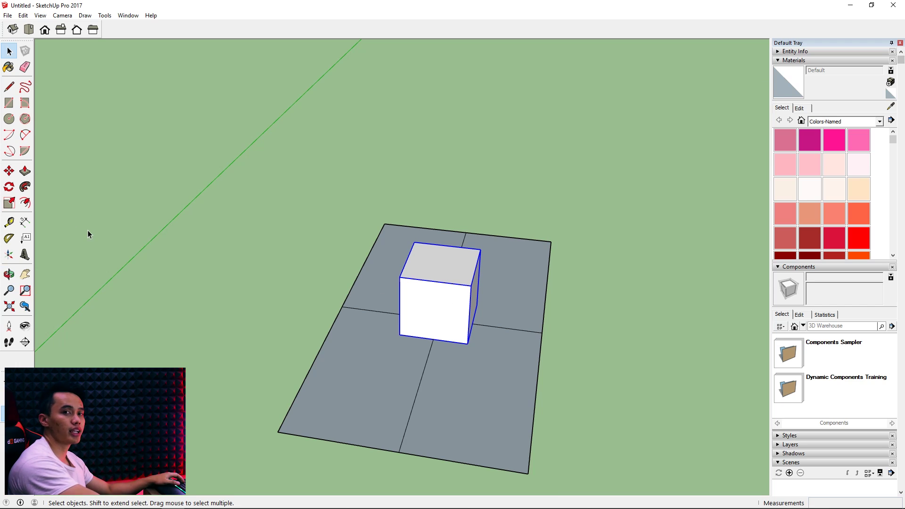
pyautogui.click(25, 171)
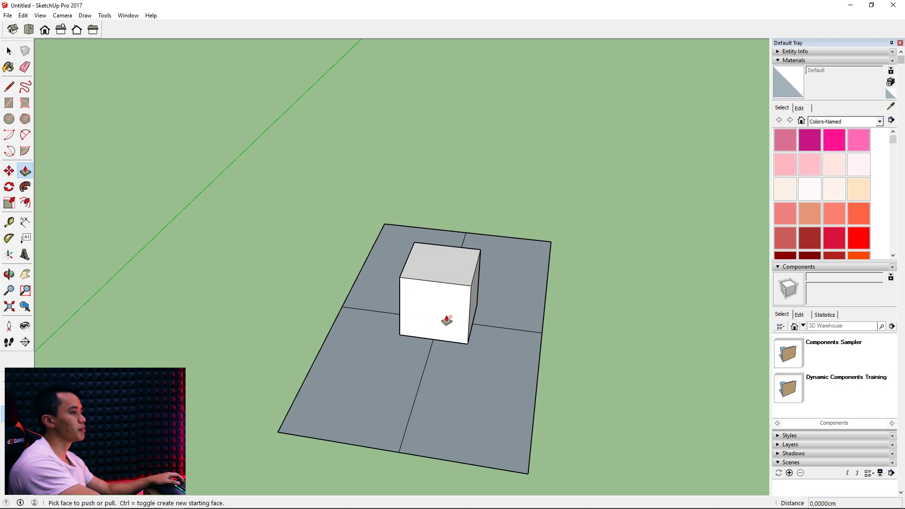
pyautogui.scroll(-6, 447, 321)
pyautogui.scroll(6, 439, 316)
# Draw a 50 x 50 cm square on the ground beside the large divided rectangle.
pyautogui.moveTo(433, 304); pyautogui.dragTo(318, 245, button='middle')
pyautogui.click(9, 103)
pyautogui.click(162, 310)
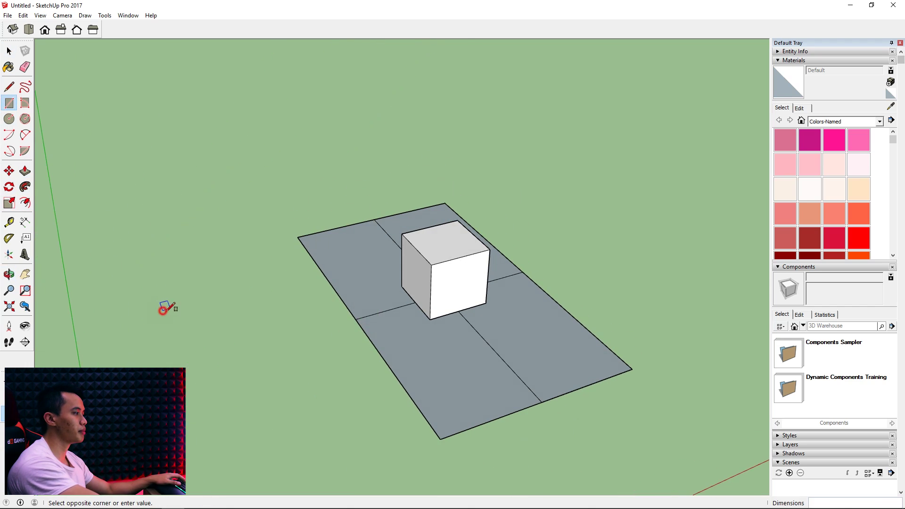
pyautogui.write('50;')
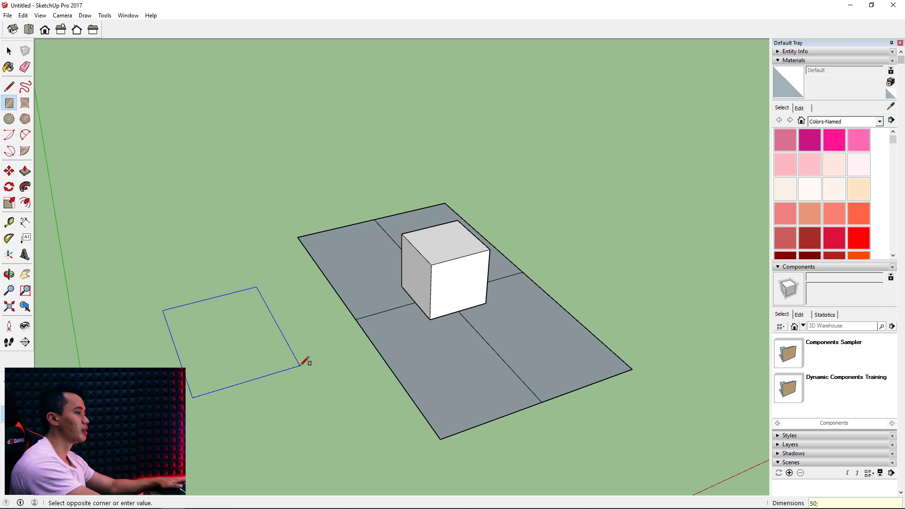
pyautogui.write('50')
pyautogui.press('Return')
pyautogui.scroll(5, 130, 294)
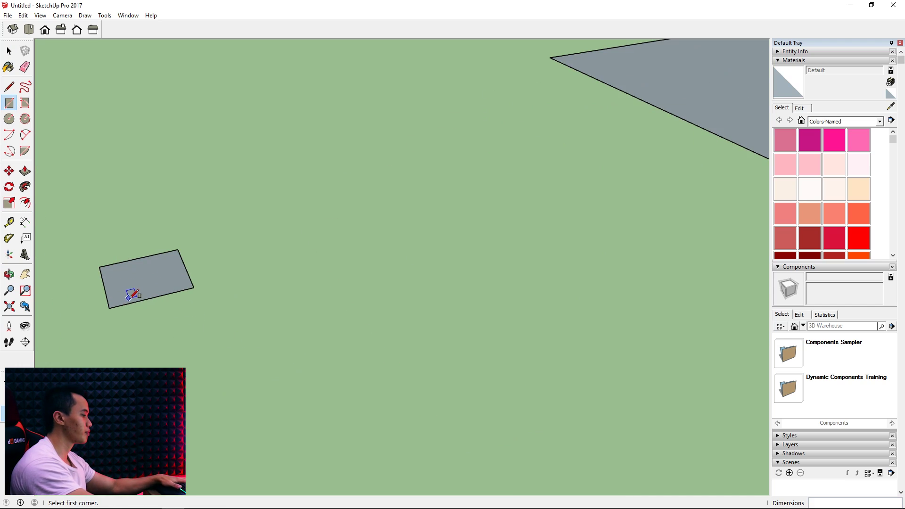
# Push/Pull the small square's face upward by 200 cm to form a tall column.
pyautogui.moveTo(134, 295); pyautogui.dragTo(255, 177, button='middle')
pyautogui.press('space')
pyautogui.click(283, 277)
pyautogui.click(24, 170)
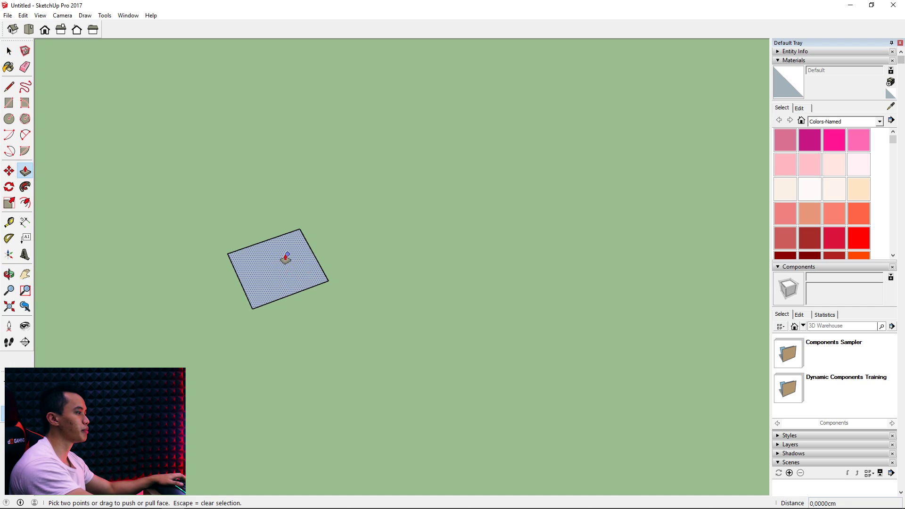
pyautogui.click(295, 263)
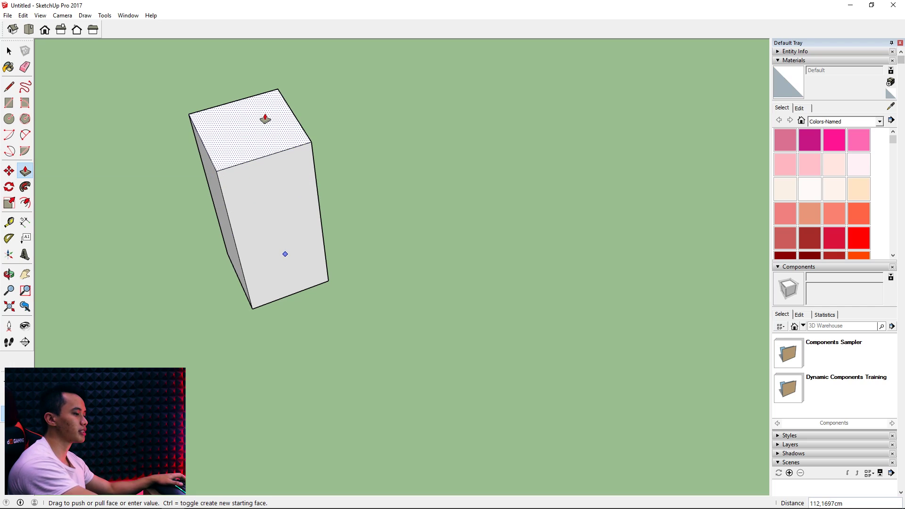
pyautogui.write('200')
pyautogui.press('Return')
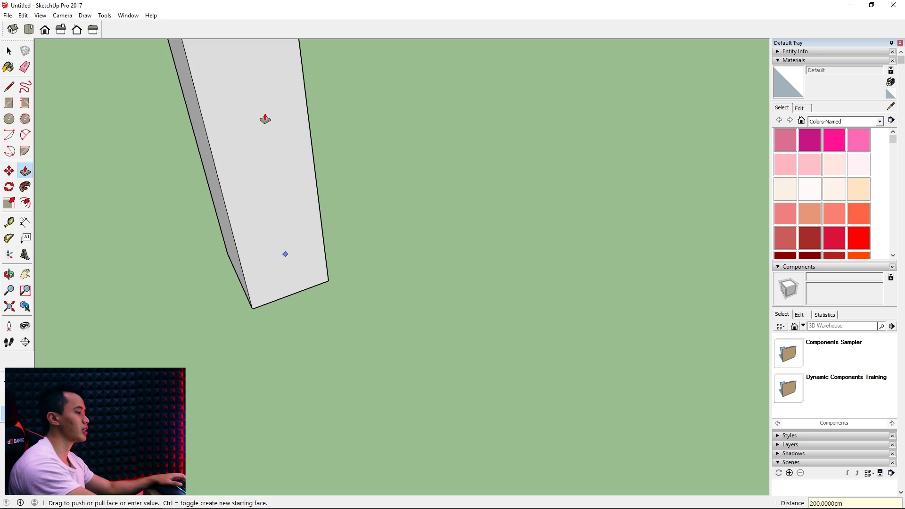
# Rotate the grouped cube 90 degrees horizontally about its bottom corner.
pyautogui.scroll(-4, 263, 121)
pyautogui.moveTo(263, 123); pyautogui.dragTo(61, 186, button='middle')
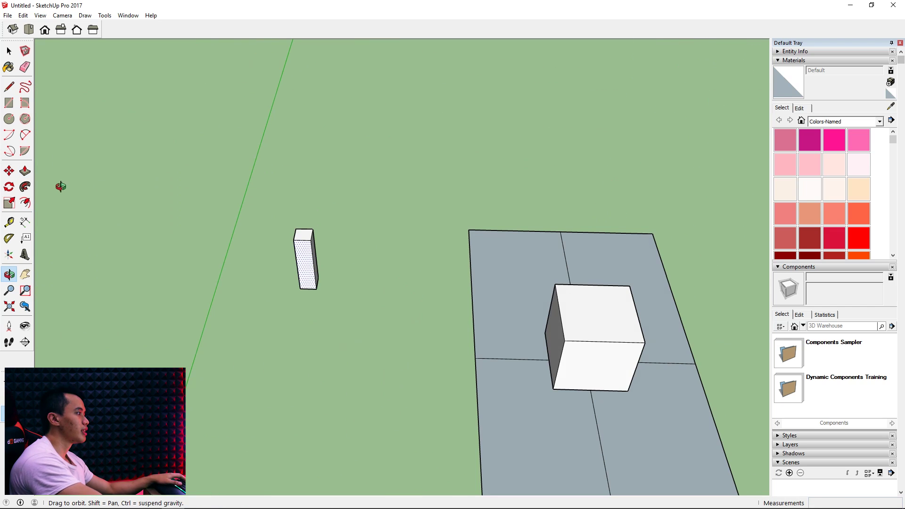
pyautogui.click(6, 189)
pyautogui.scroll(-3, 395, 319)
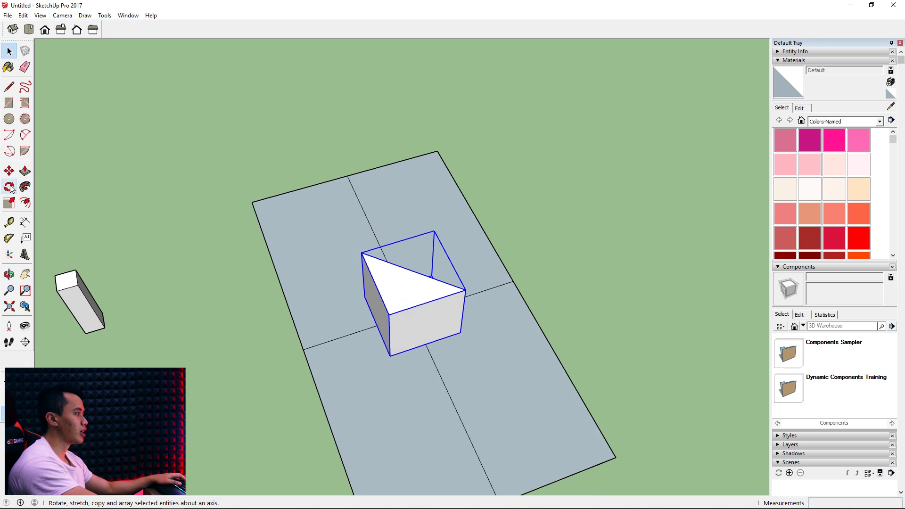
pyautogui.click(10, 185)
pyautogui.press('space')
pyautogui.click(226, 351)
pyautogui.click(410, 304)
pyautogui.click(9, 187)
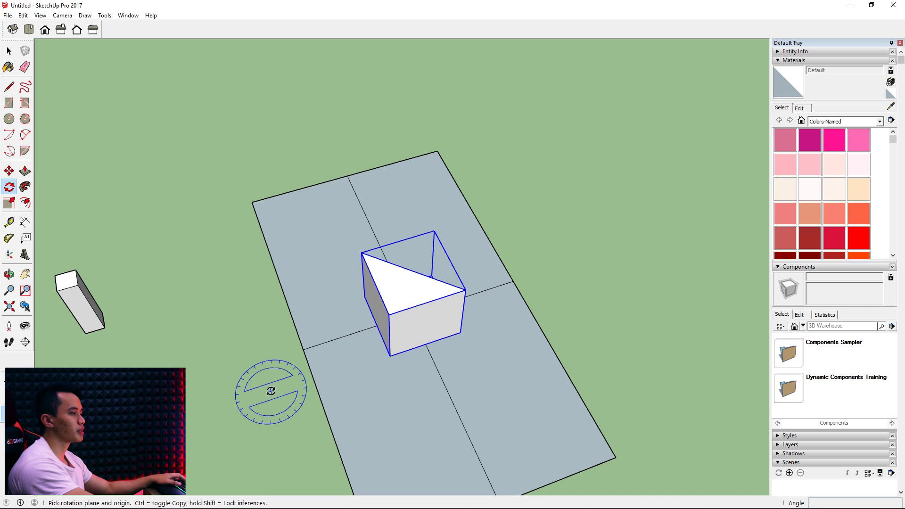
pyautogui.click(390, 356)
pyautogui.click(480, 326)
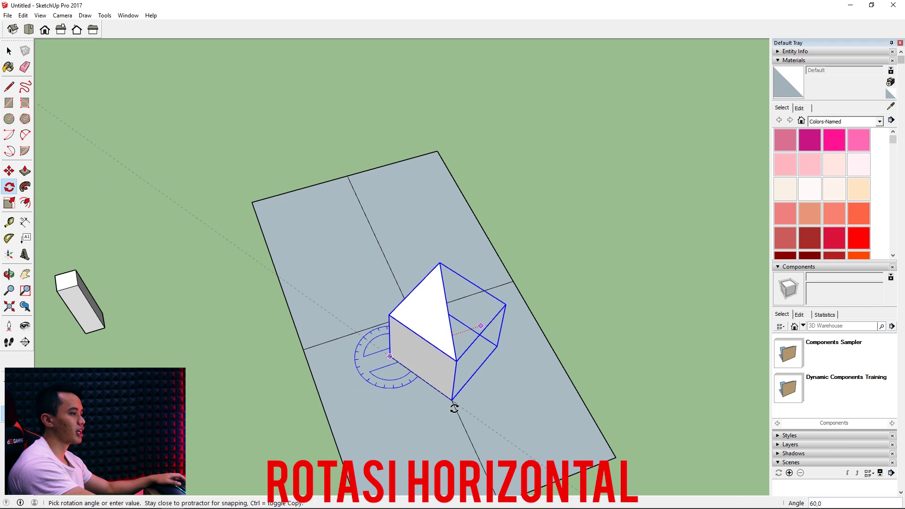
pyautogui.click(429, 443)
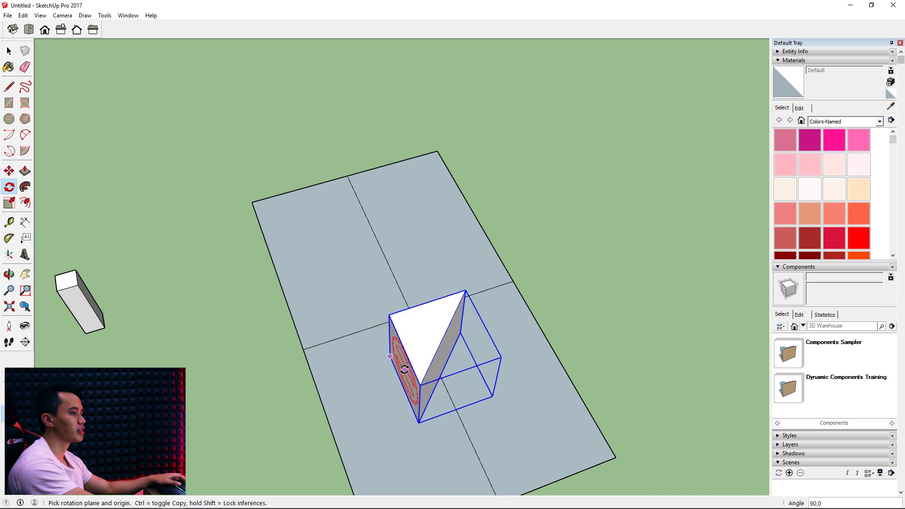
# Try a vertical rotation of the grouped cube by about 93 degrees around the middle of its side face.
pyautogui.moveTo(385, 359); pyautogui.dragTo(476, 306, button='middle')
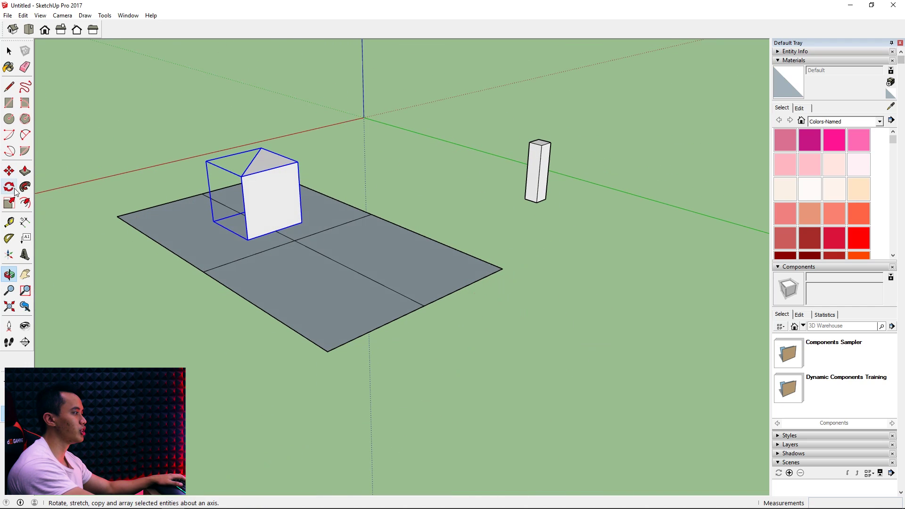
pyautogui.click(9, 187)
pyautogui.click(273, 209)
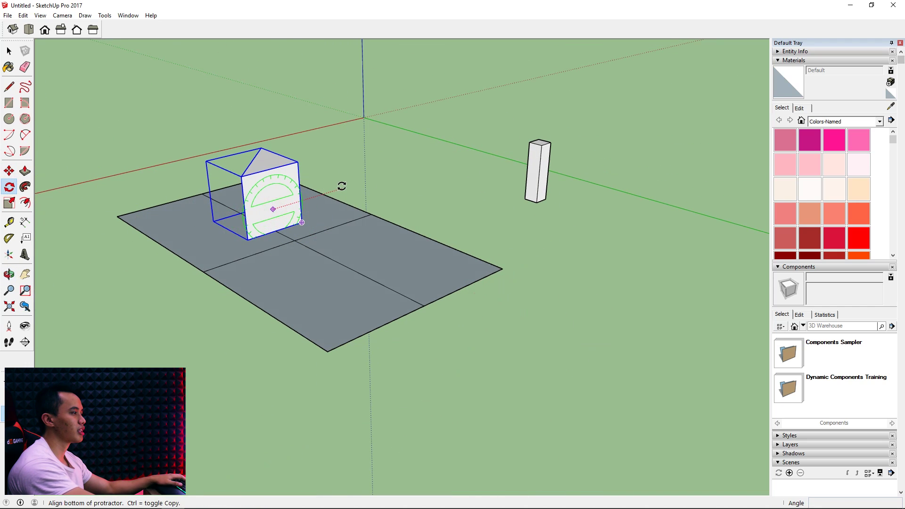
pyautogui.click(343, 186)
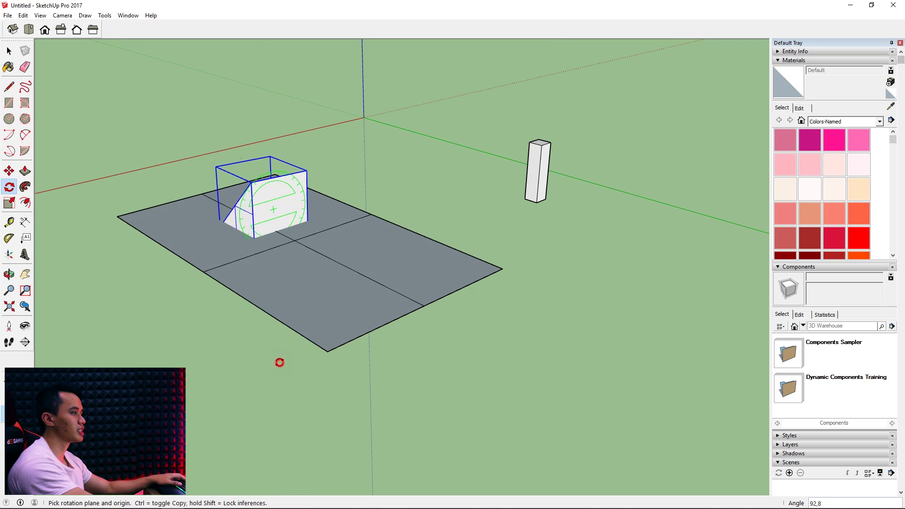
pyautogui.click(333, 194)
pyautogui.scroll(3, 276, 179)
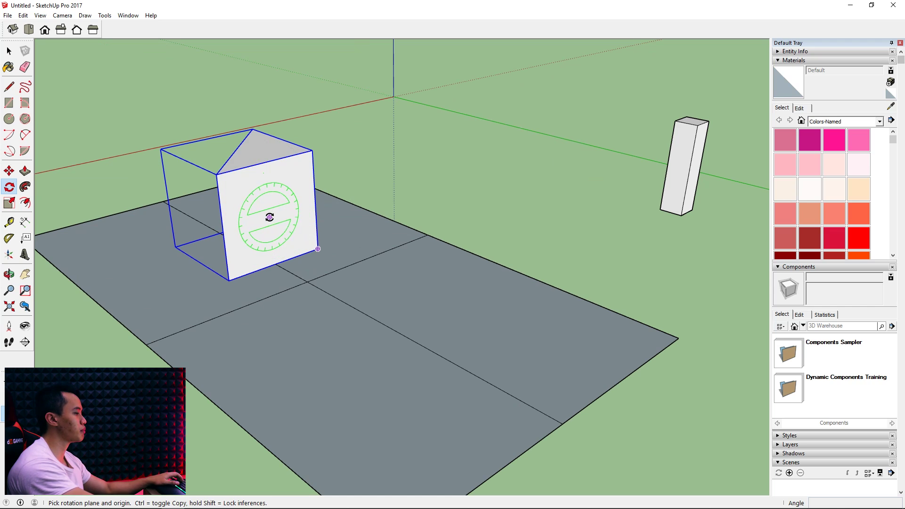
# Try to rotate the ungrouped column by its front face, with the rotation centre on that face.
pyautogui.press('o')
pyautogui.moveTo(268, 218); pyautogui.dragTo(188, 175)
pyautogui.click(9, 187)
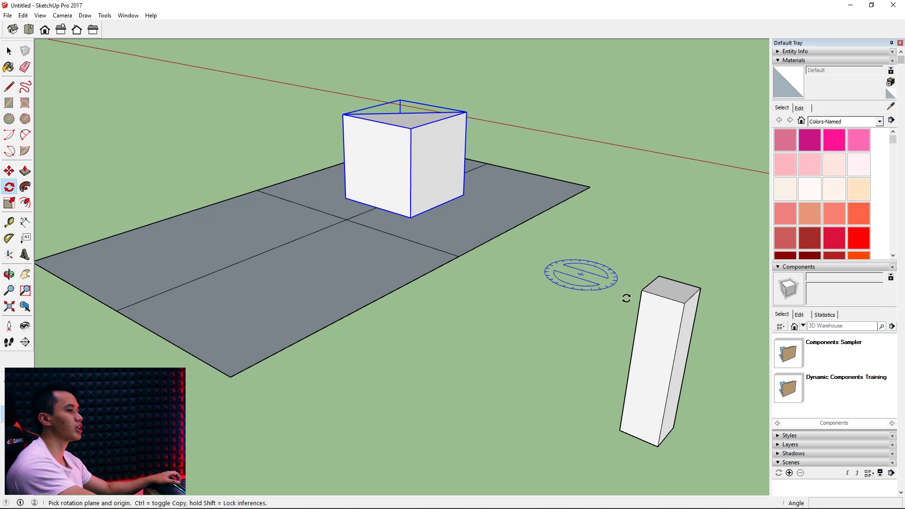
pyautogui.scroll(-5, 660, 321)
pyautogui.moveTo(471, 307); pyautogui.dragTo(595, 300, button='middle')
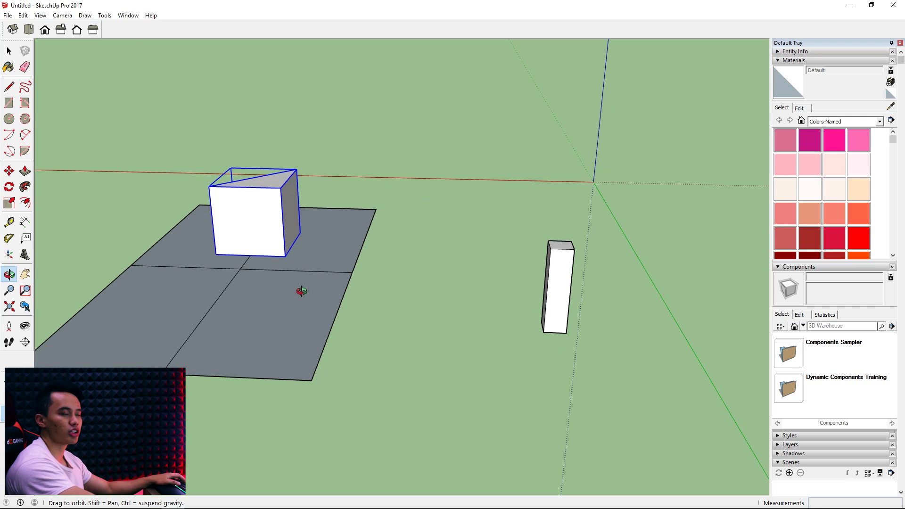
pyautogui.click(9, 187)
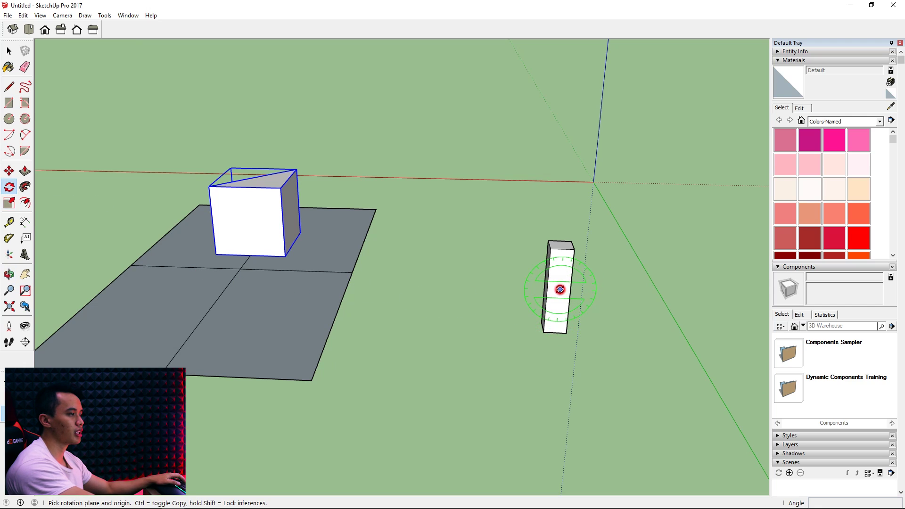
pyautogui.click(561, 286)
pyautogui.press('space')
pyautogui.click(561, 289)
pyautogui.click(9, 187)
pyautogui.click(562, 283)
pyautogui.click(617, 280)
# Draw a freehand wavy line with about three waves, starting at the origin and running along the red axis.
pyautogui.moveTo(561, 221); pyautogui.dragTo(697, 454, button='middle')
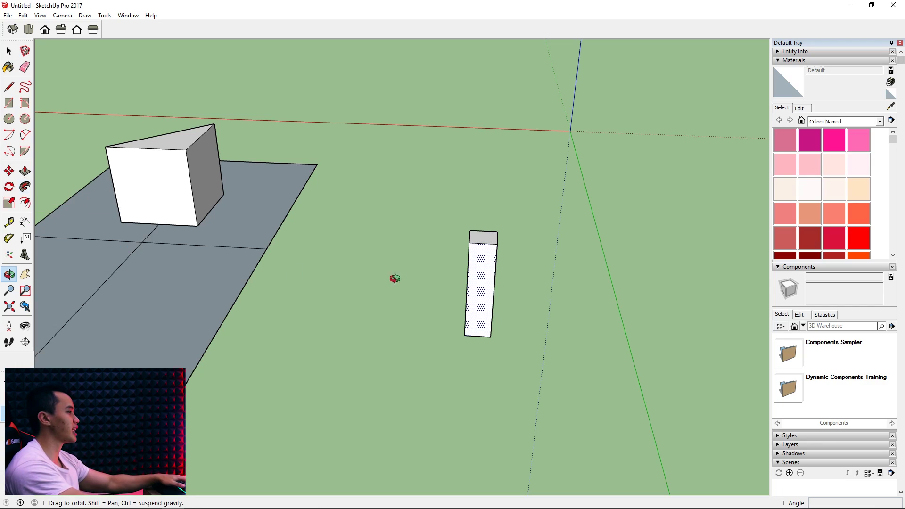
pyautogui.moveTo(497, 209); pyautogui.dragTo(226, 340)
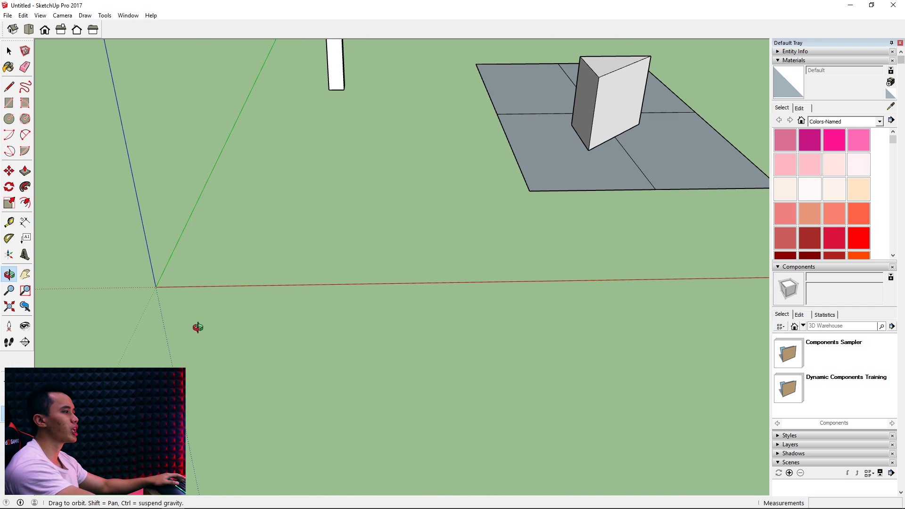
pyautogui.moveTo(199, 326); pyautogui.dragTo(240, 332)
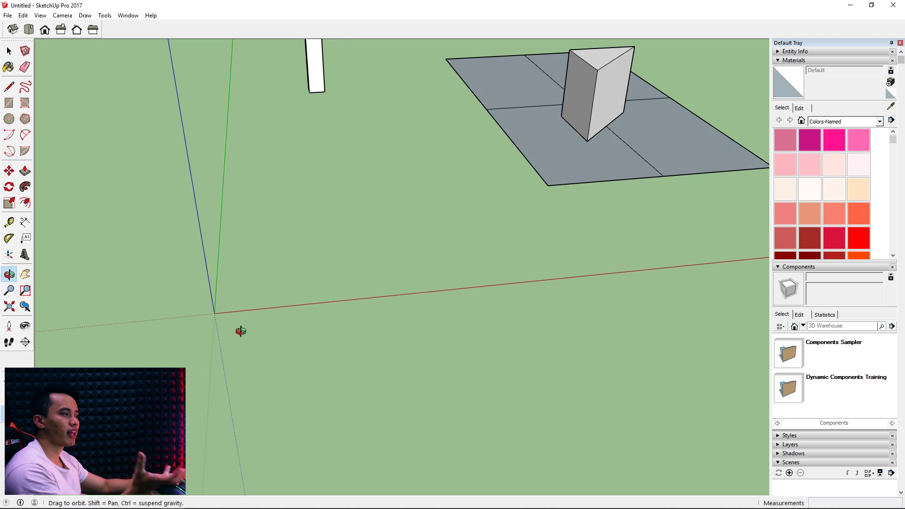
pyautogui.click(25, 86)
pyautogui.scroll(3, 222, 308)
pyautogui.moveTo(217, 339); pyautogui.dragTo(323, 208, button='middle')
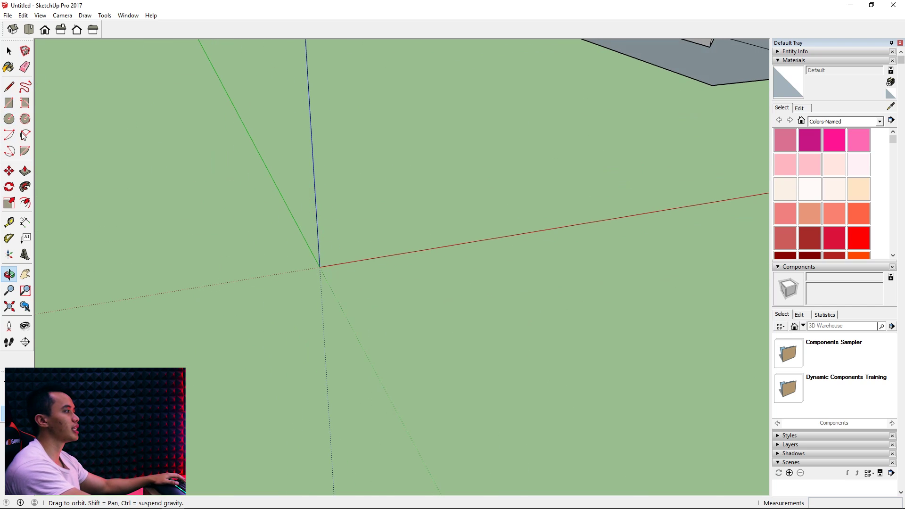
pyautogui.click(25, 86)
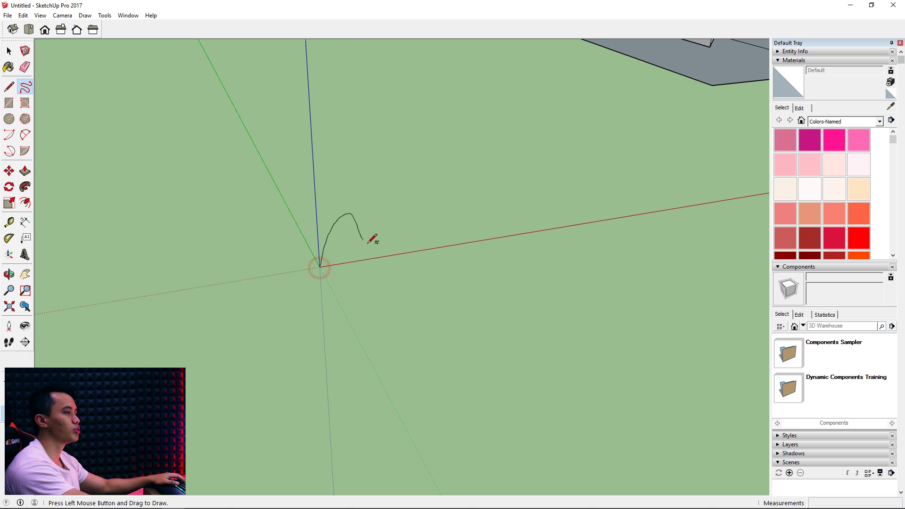
pyautogui.moveTo(519, 173); pyautogui.dragTo(524, 167)
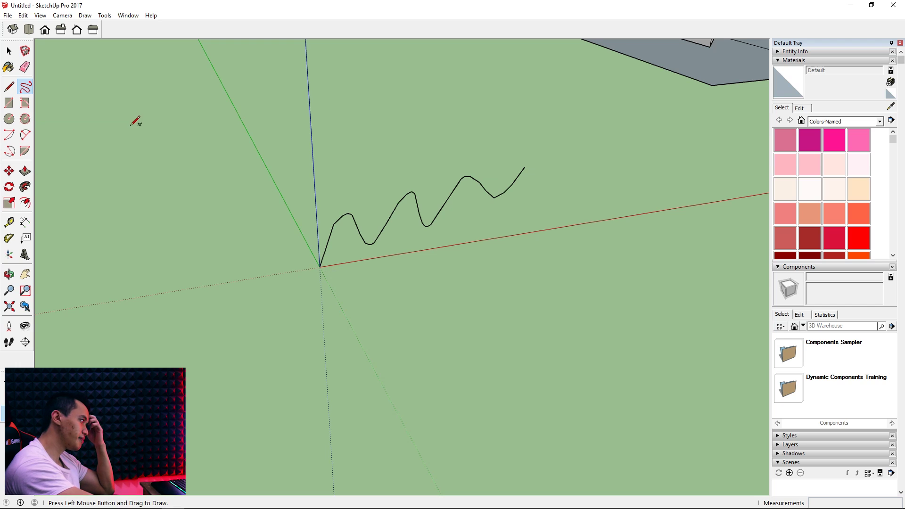
# Draw a circle on the ground centred on the far end of the wavy line.
pyautogui.click(9, 119)
pyautogui.moveTo(418, 297); pyautogui.dragTo(495, 280, button='middle')
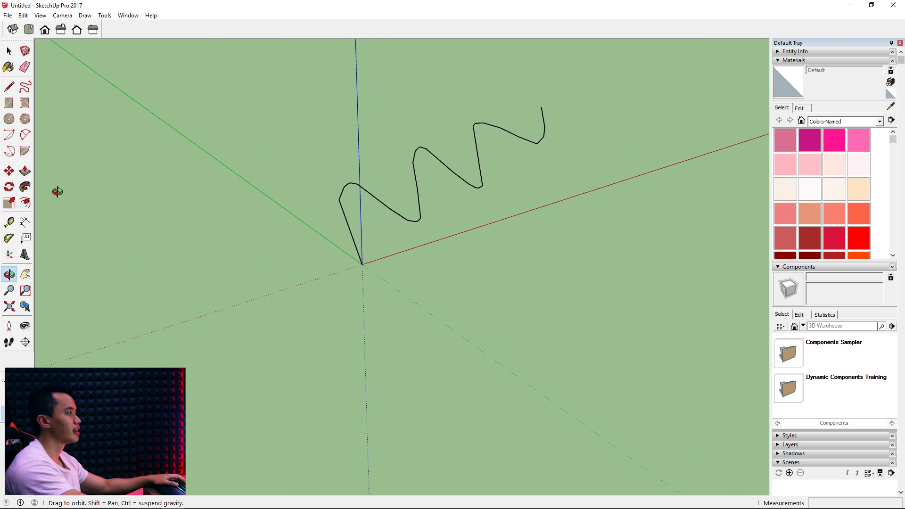
pyautogui.click(9, 119)
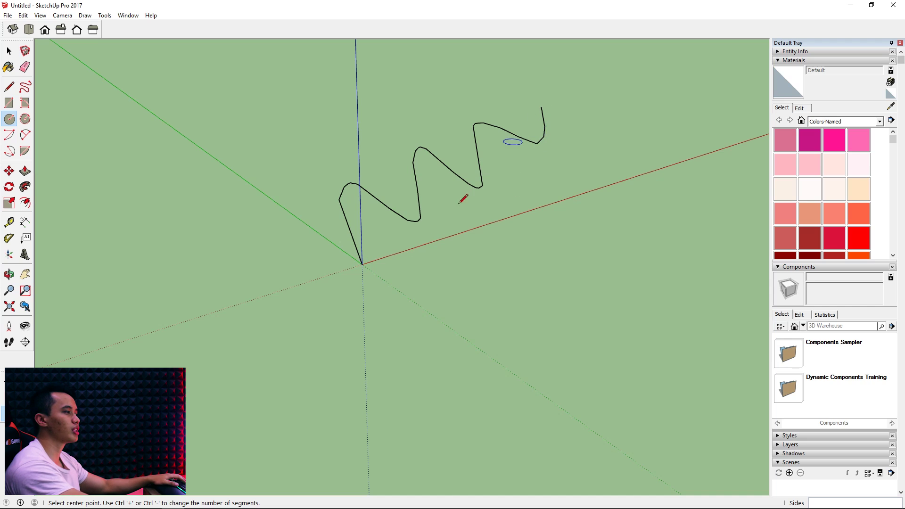
pyautogui.click(541, 107)
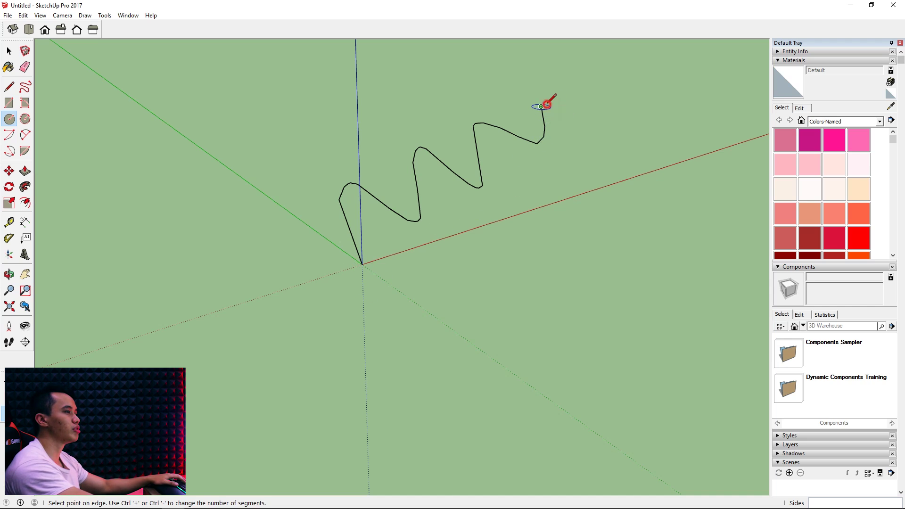
pyautogui.click(546, 92)
# Delete the circle's face and outline at the far end of the wavy line.
pyautogui.moveTo(586, 141); pyautogui.dragTo(383, 273, button='middle')
pyautogui.press('space')
pyautogui.tripleClick(310, 219)
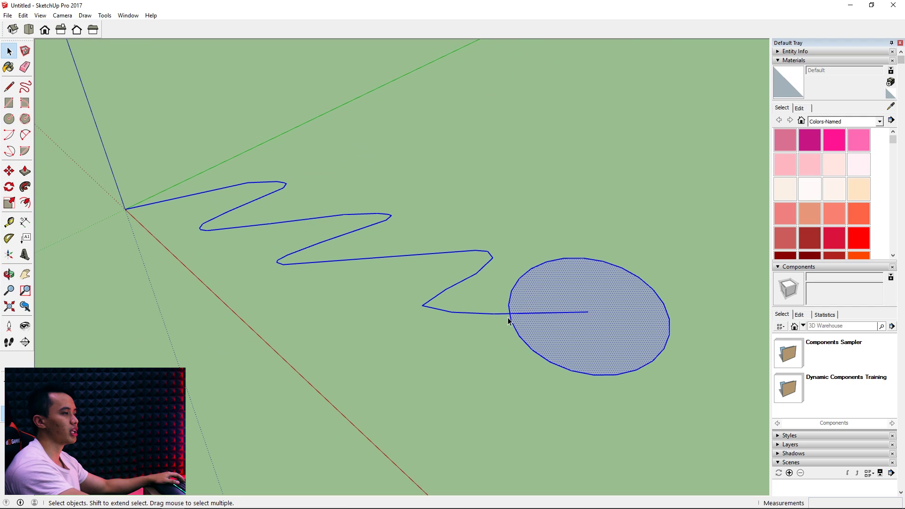
pyautogui.doubleClick(534, 326)
pyautogui.press('Delete')
# Try to draw an upright circle with a 30 cm radius, perpendicular to the red axis and centred on the wavy line's start at the origin.
pyautogui.moveTo(325, 281); pyautogui.dragTo(417, 137, button='middle')
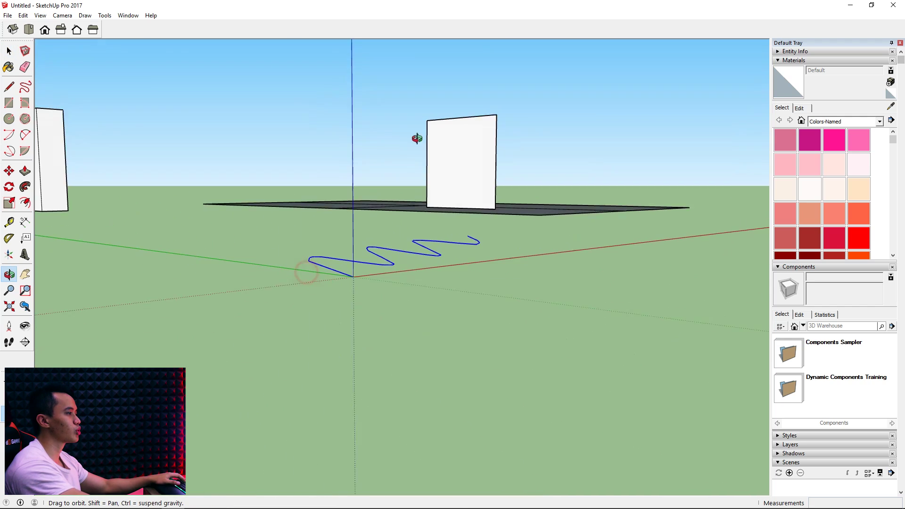
pyautogui.click(11, 119)
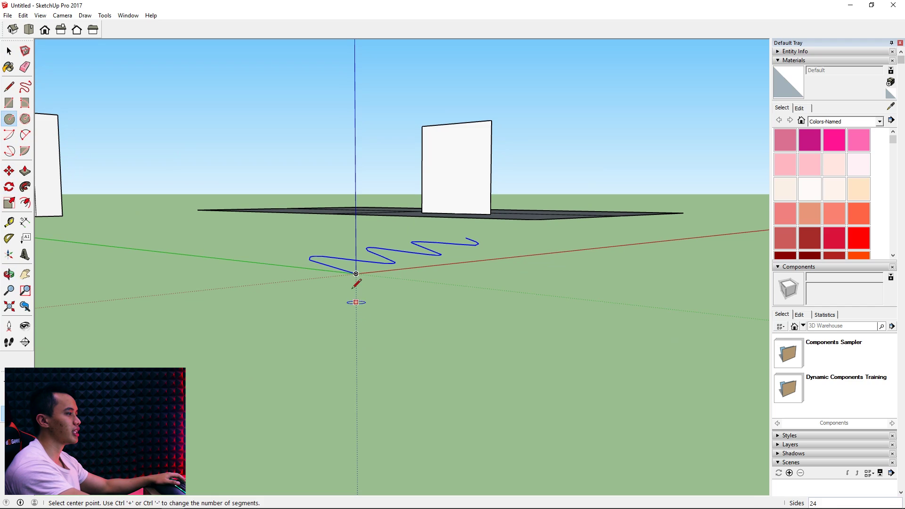
pyautogui.moveTo(356, 274); pyautogui.dragTo(523, 284, button='middle')
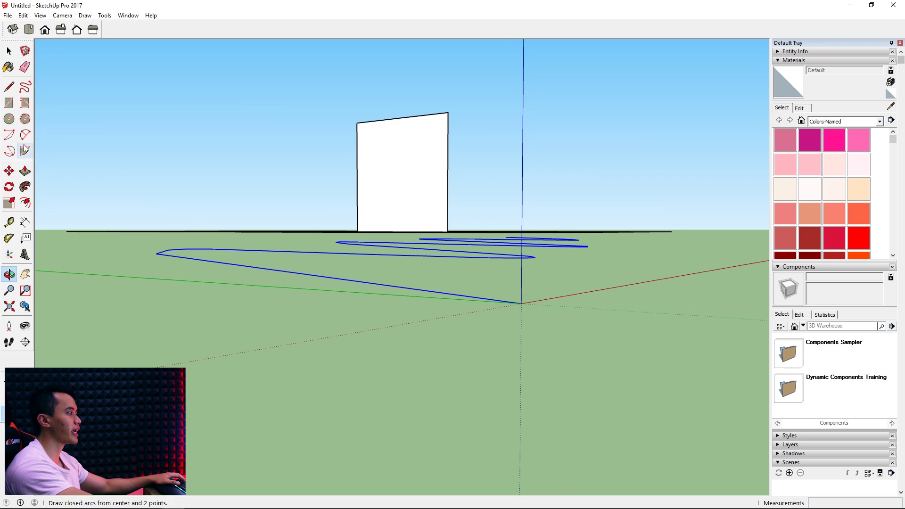
pyautogui.click(9, 118)
pyautogui.moveTo(47, 132); pyautogui.dragTo(89, 146, button='middle')
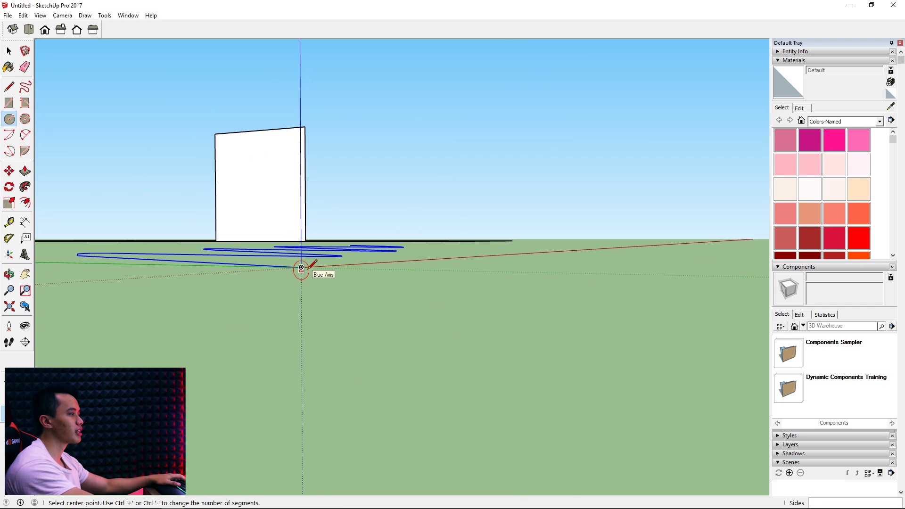
pyautogui.click(301, 267)
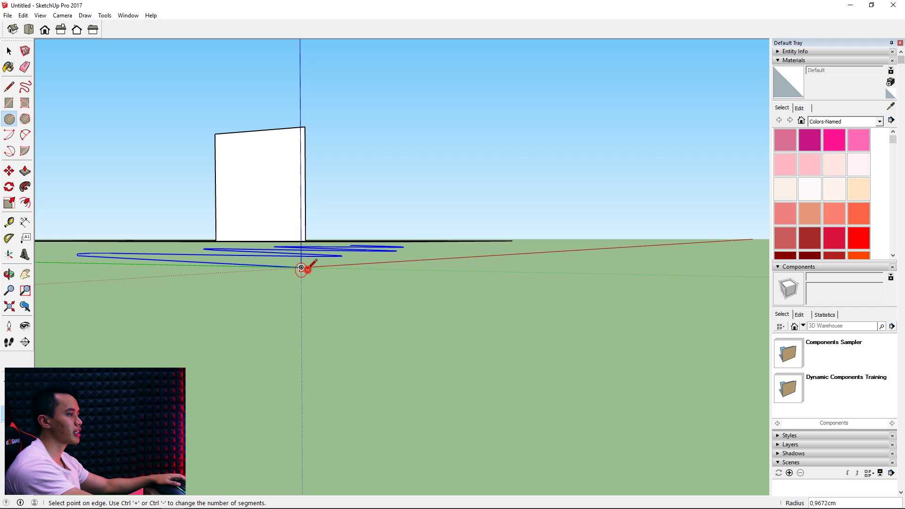
pyautogui.write('3')
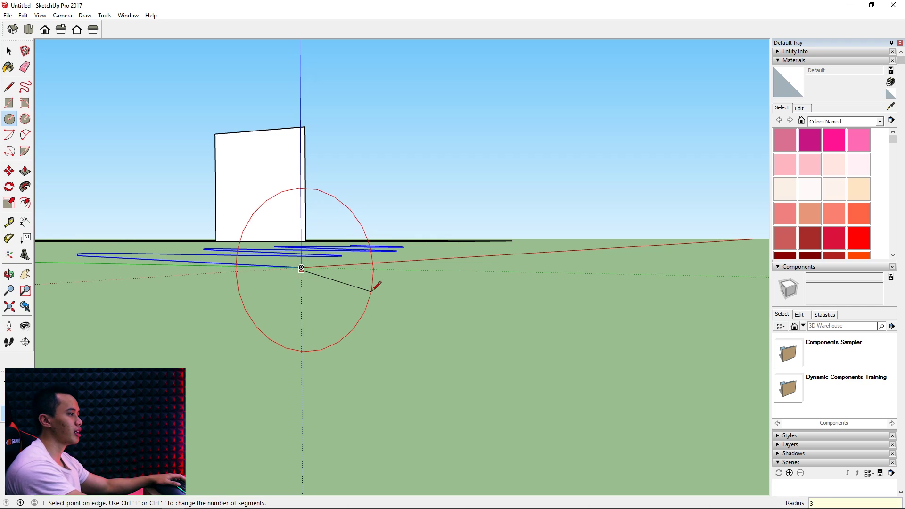
pyautogui.write('0')
pyautogui.press('Return')
# Draw an upright circle with a 10 cm radius, perpendicular to the red axis, centred on the wavy line's start at the origin.
pyautogui.moveTo(356, 269); pyautogui.dragTo(297, 400, button='middle')
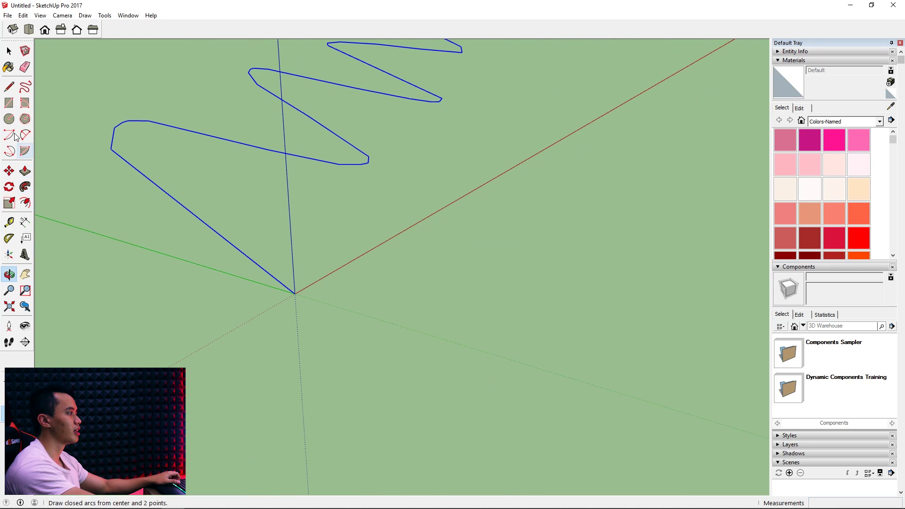
pyautogui.click(10, 119)
pyautogui.scroll(5, 295, 293)
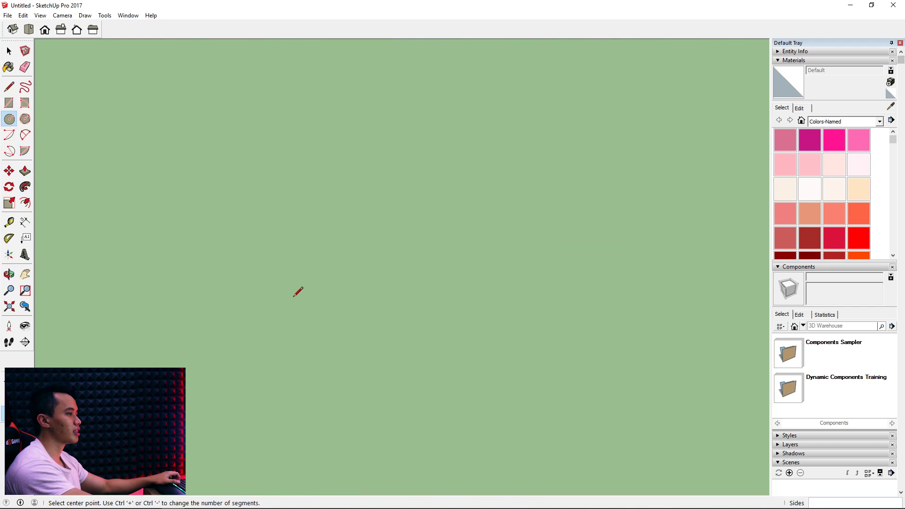
pyautogui.scroll(-5, 334, 298)
pyautogui.scroll(2, 364, 299)
pyautogui.moveTo(366, 299)
pyautogui.mouseDown(button='middle')
pyautogui.moveTo(416, 270)
pyautogui.moveTo(417, 248)
pyautogui.mouseUp(button='middle')
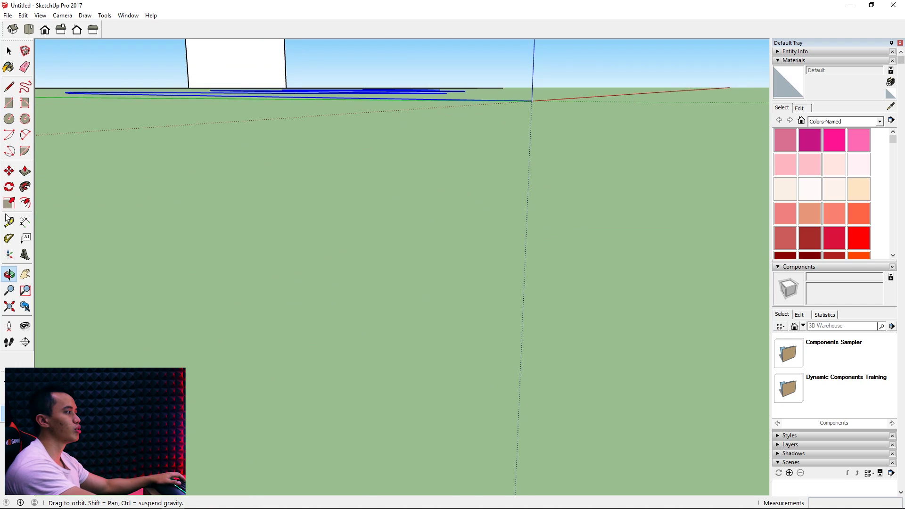
pyautogui.click(9, 118)
pyautogui.click(532, 100)
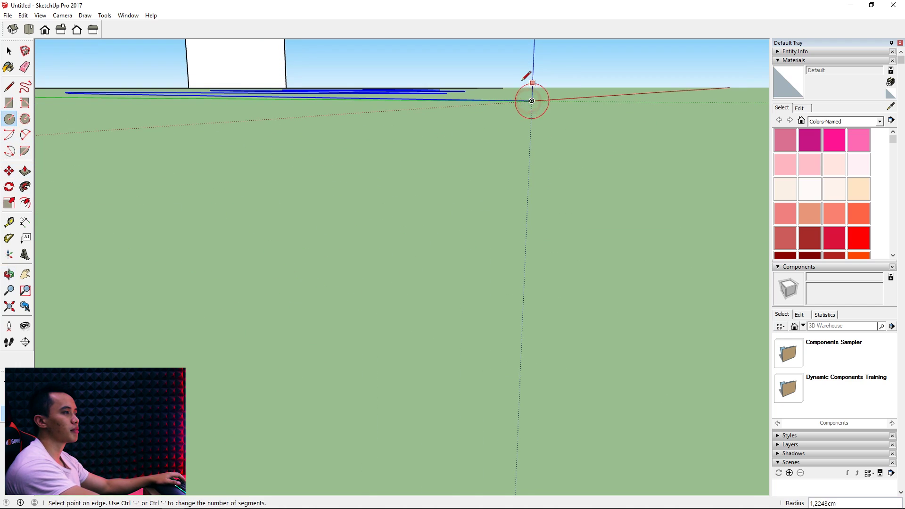
pyautogui.write('10')
pyautogui.press('Return')
# Sweep the upright circle along the whole wavy line with Follow Me.
pyautogui.press('o')
pyautogui.moveTo(541, 122); pyautogui.dragTo(403, 263)
pyautogui.press('space')
pyautogui.click(401, 304)
pyautogui.click(399, 205)
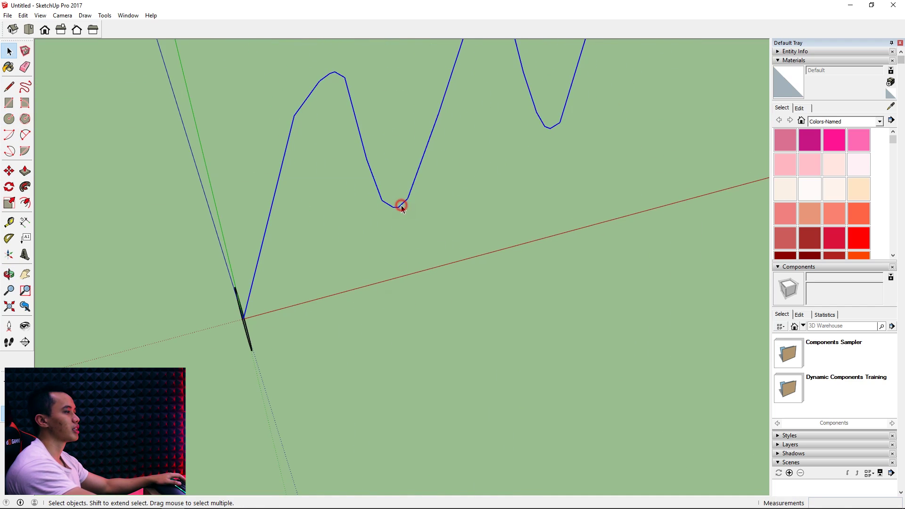
pyautogui.scroll(4, 245, 355)
pyautogui.press('o')
pyautogui.moveTo(261, 351); pyautogui.dragTo(432, 263)
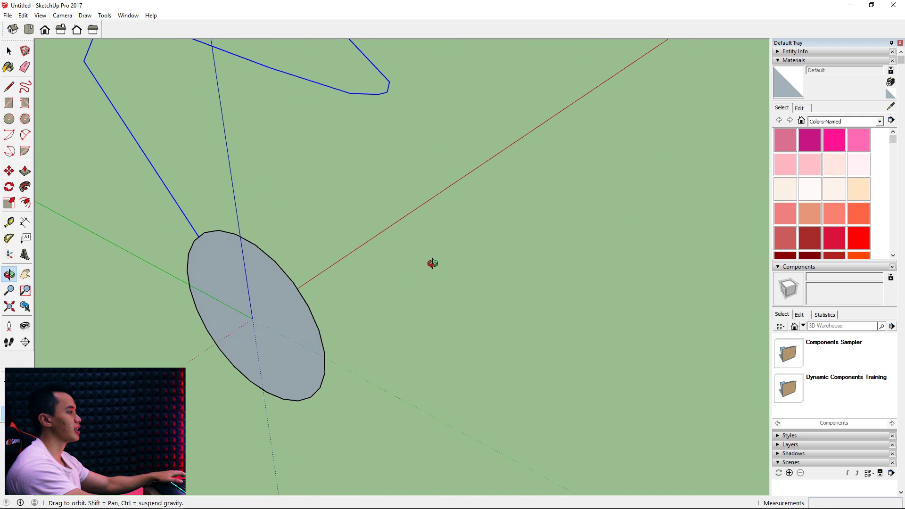
pyautogui.click(24, 188)
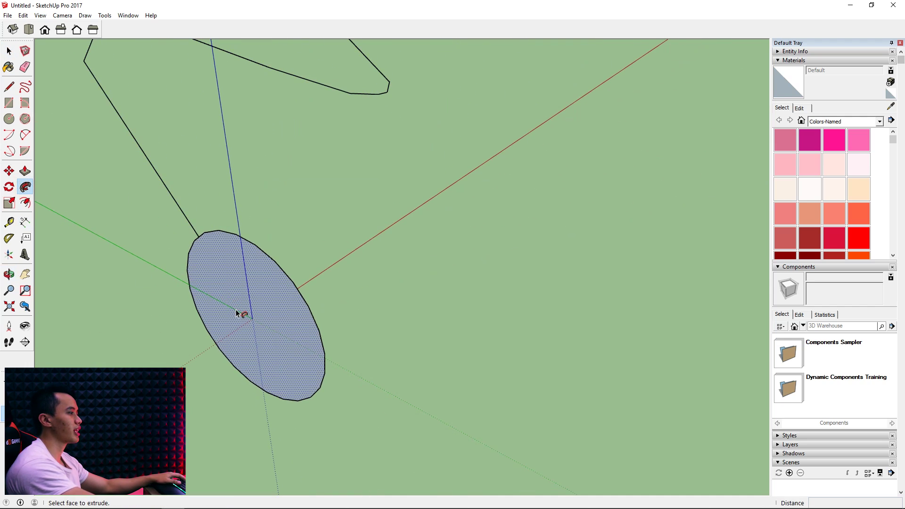
pyautogui.click(236, 310)
# Examine the swept wavy tube from several angles and distances.
pyautogui.scroll(-6, 249, 327)
pyautogui.press('o')
pyautogui.moveTo(376, 188); pyautogui.dragTo(122, 84)
pyautogui.moveTo(551, 119)
pyautogui.mouseDown()
pyautogui.moveTo(503, 259)
pyautogui.moveTo(677, 295)
pyautogui.mouseUp()
pyautogui.scroll(4, 448, 304)
pyautogui.scroll(-5, 448, 304)
pyautogui.moveTo(459, 317); pyautogui.dragTo(513, 289)
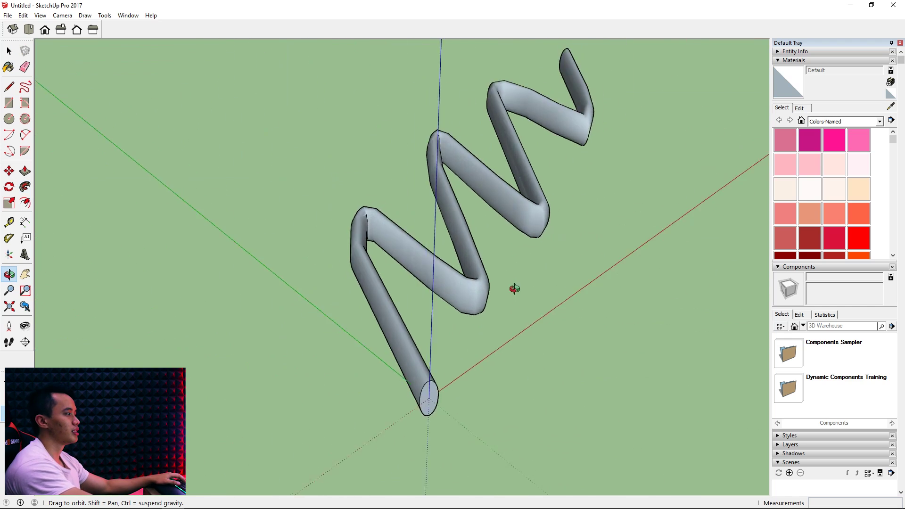
pyautogui.moveTo(161, 258); pyautogui.dragTo(390, 230)
pyautogui.scroll(-5, 389, 230)
pyautogui.moveTo(274, 150); pyautogui.dragTo(424, 179)
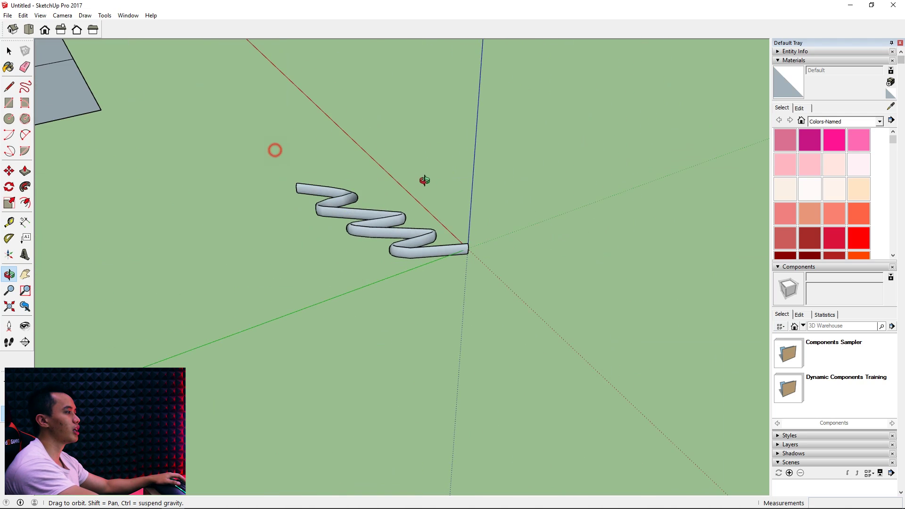
# Draw a flat circle with a 50 cm radius on the ground between the grey platform and the wavy tube.
pyautogui.scroll(-3, 424, 179)
pyautogui.moveTo(165, 163); pyautogui.dragTo(180, 164)
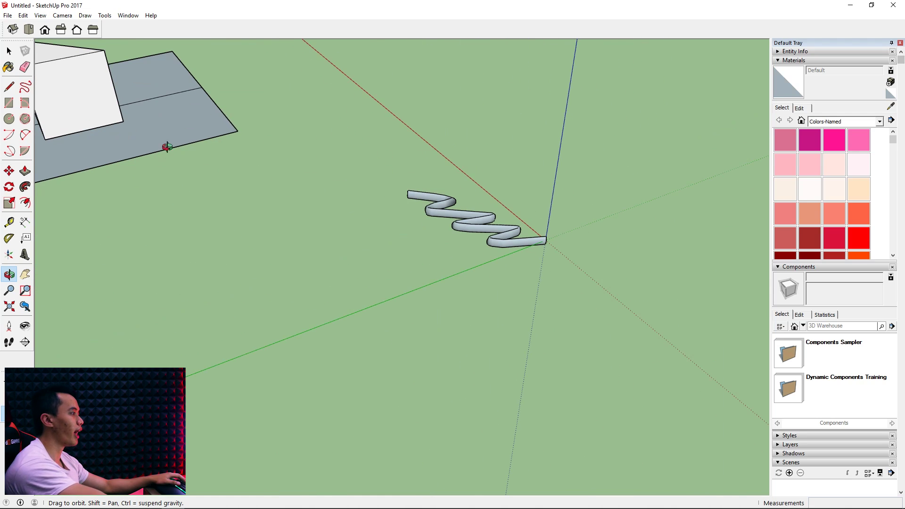
pyautogui.click(11, 120)
pyautogui.click(218, 209)
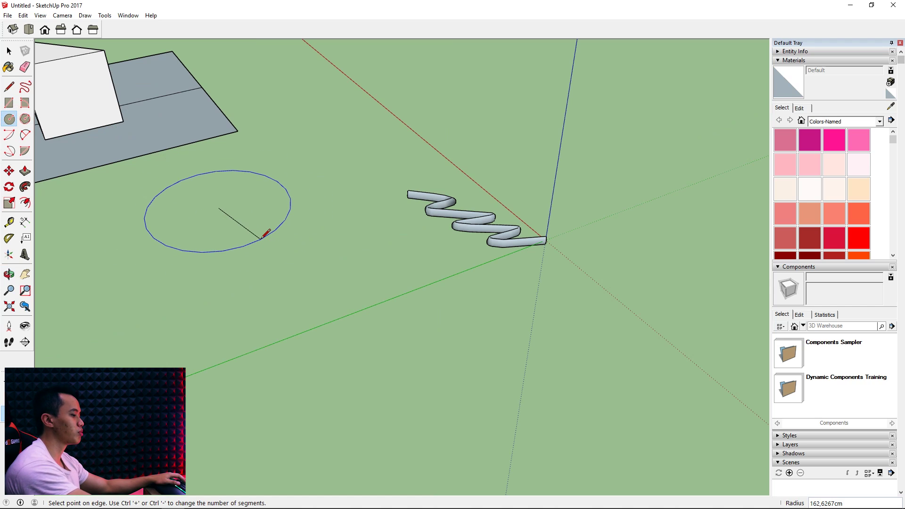
pyautogui.write('50')
pyautogui.press('Return')
# Delete the entire swept wavy tube at the origin.
pyautogui.scroll(3, 179, 142)
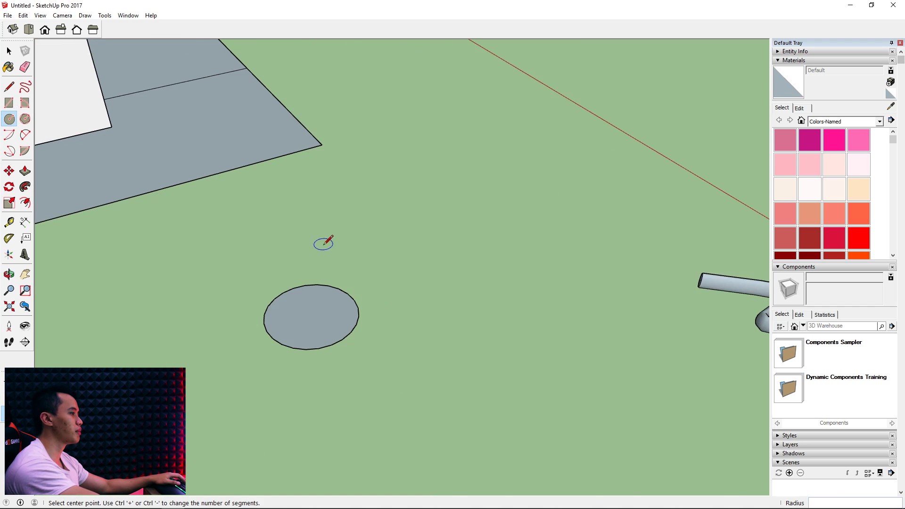
pyautogui.scroll(-3, 321, 274)
pyautogui.scroll(2, 278, 259)
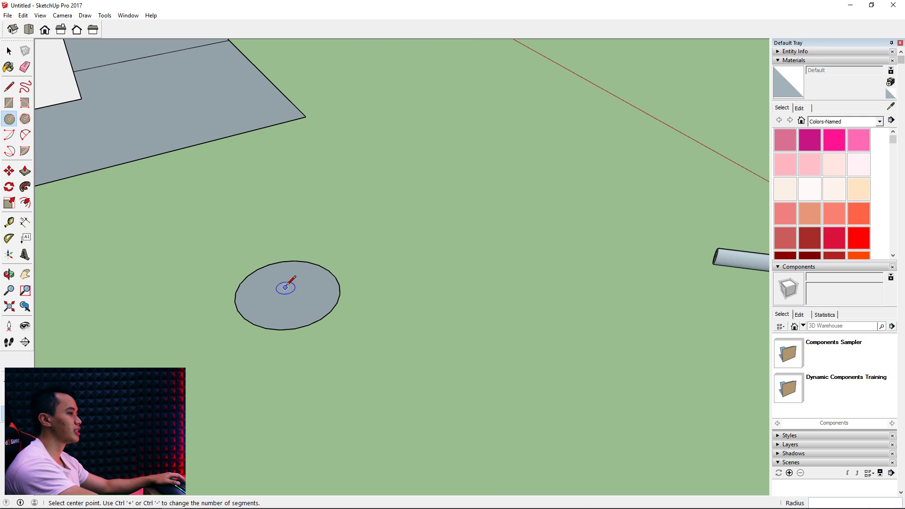
pyautogui.scroll(-3, 286, 287)
pyautogui.moveTo(366, 313); pyautogui.dragTo(606, 343, button='middle')
pyautogui.press('space')
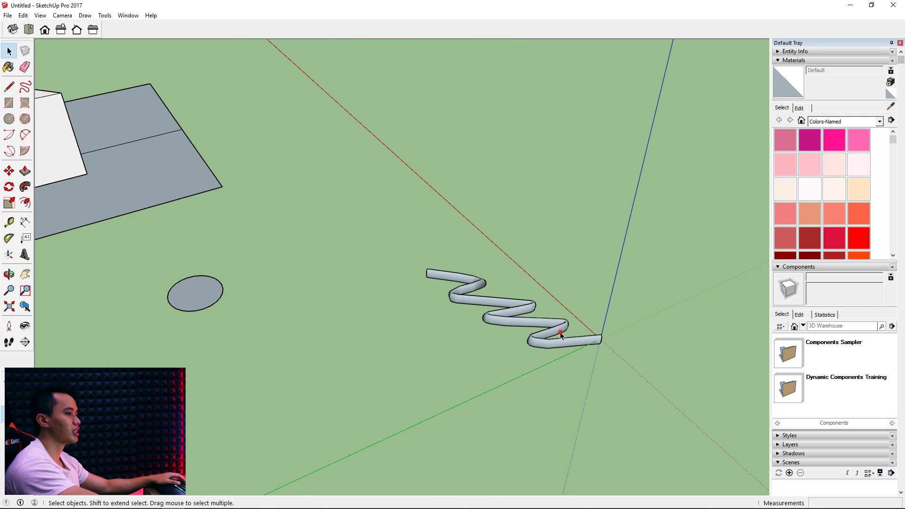
pyautogui.tripleClick(561, 334)
pyautogui.press('Delete')
pyautogui.moveTo(405, 236); pyautogui.dragTo(654, 404)
pyautogui.press('Delete')
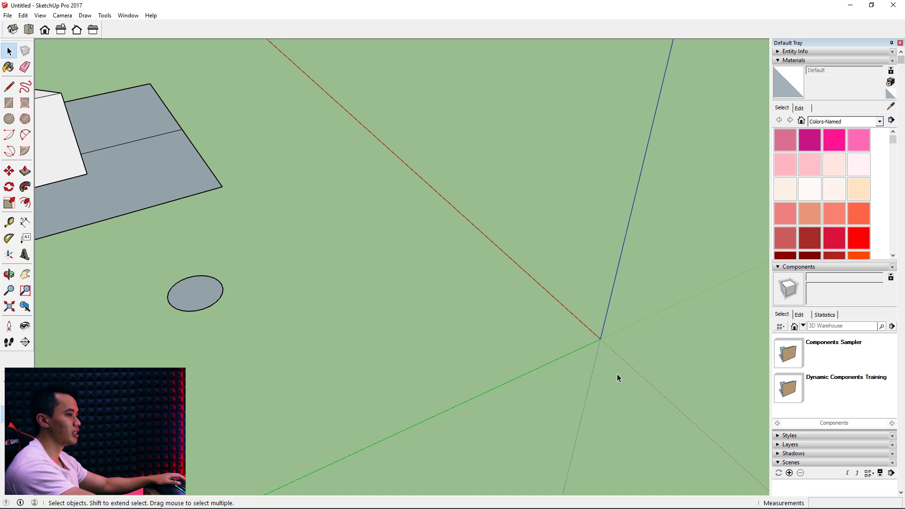
# Draw an upright circle with a 50 cm radius, perpendicular to the red axis and centred on the origin.
pyautogui.scroll(2, 618, 377)
pyautogui.click(9, 120)
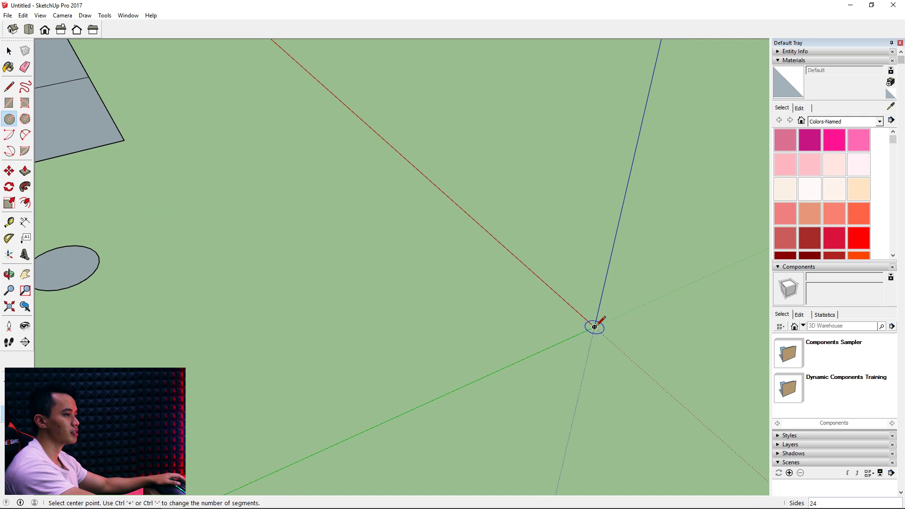
pyautogui.moveTo(602, 327); pyautogui.dragTo(443, 113, button='middle')
pyautogui.click(9, 103)
pyautogui.click(9, 120)
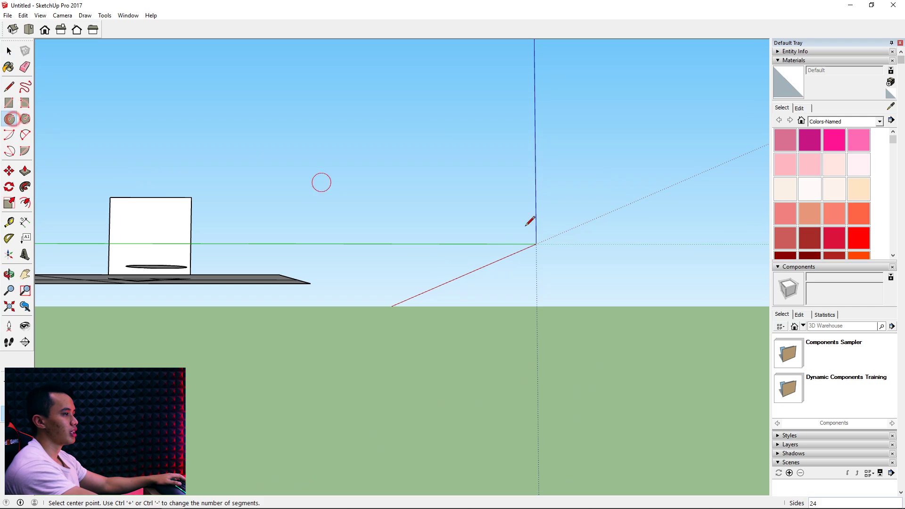
pyautogui.click(547, 245)
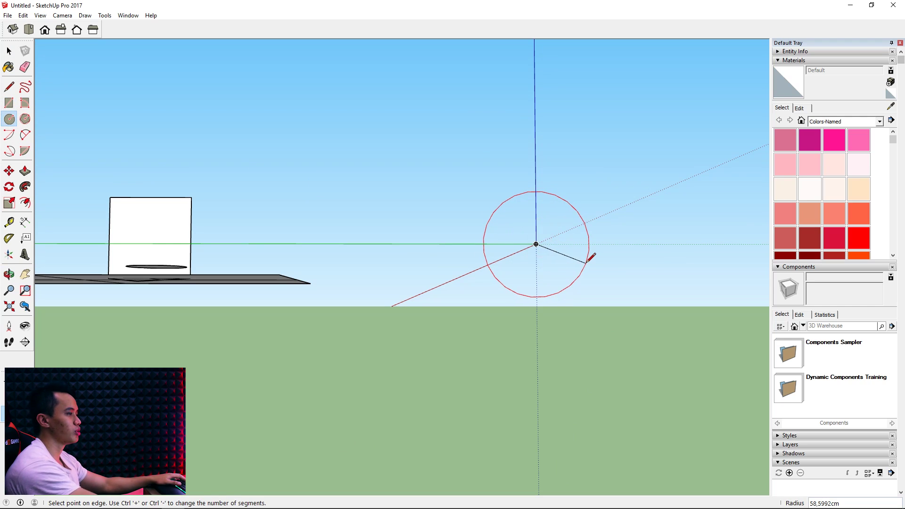
pyautogui.write('50')
pyautogui.press('Return')
# Move the upright circle's face and outline by its lowest edge point so that it stands over the flat circle.
pyautogui.press('space')
pyautogui.doubleClick(531, 235)
pyautogui.press('m')
pyautogui.click(543, 289)
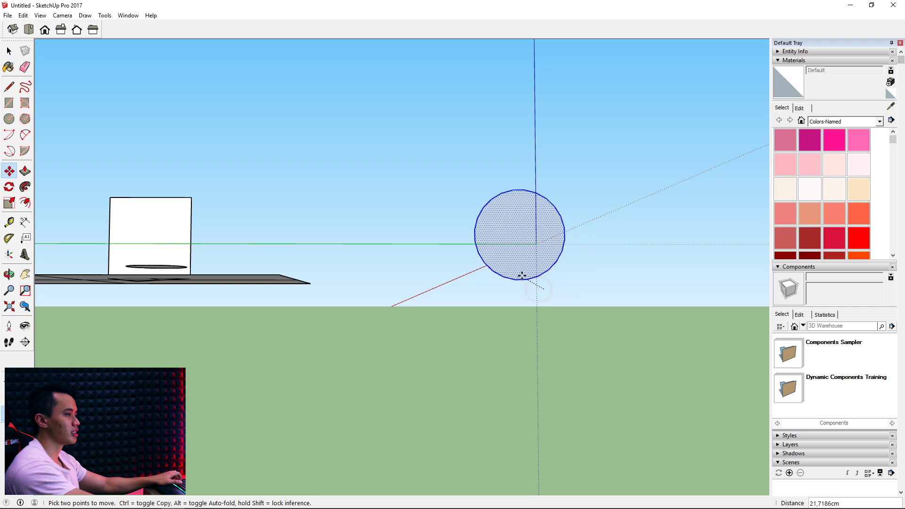
pyautogui.click(227, 239)
pyautogui.moveTo(226, 239); pyautogui.dragTo(259, 260, button='middle')
pyautogui.moveTo(141, 333); pyautogui.dragTo(366, 210, button='middle')
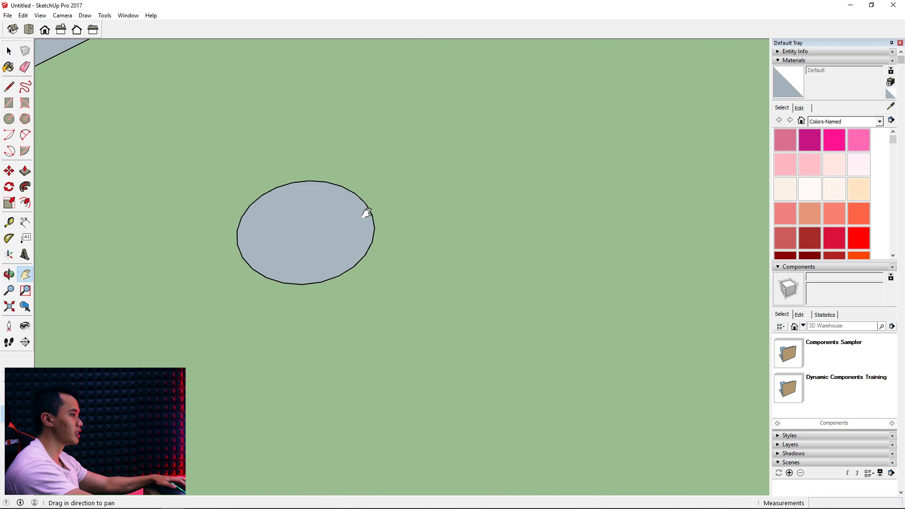
pyautogui.click(366, 210)
pyautogui.click(319, 235)
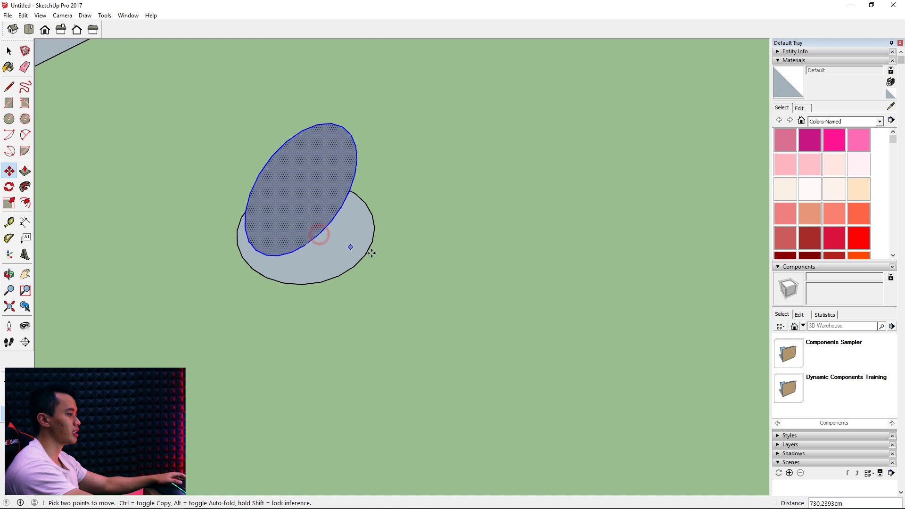
# Create a sphere by sweeping the upright circle around the flat circle with Follow Me.
pyautogui.moveTo(361, 263); pyautogui.dragTo(290, 239, button='middle')
pyautogui.press('space')
pyautogui.click(324, 253)
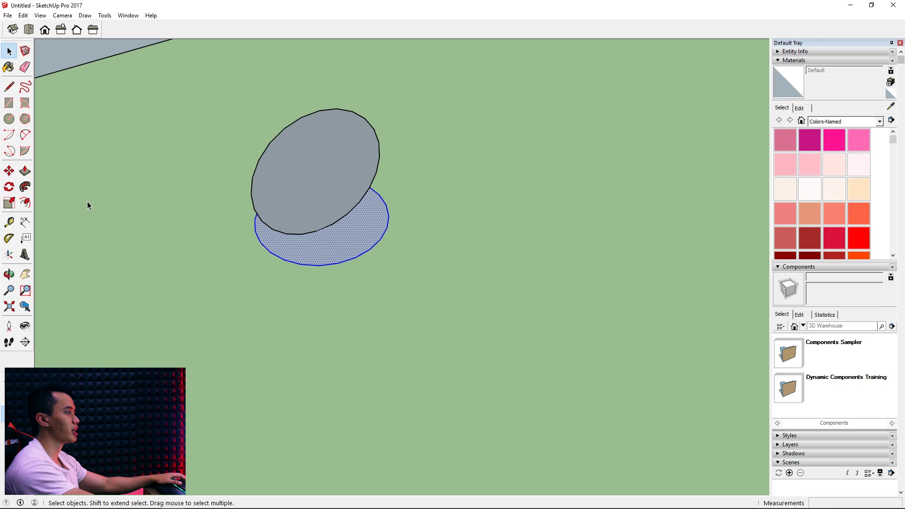
pyautogui.click(26, 190)
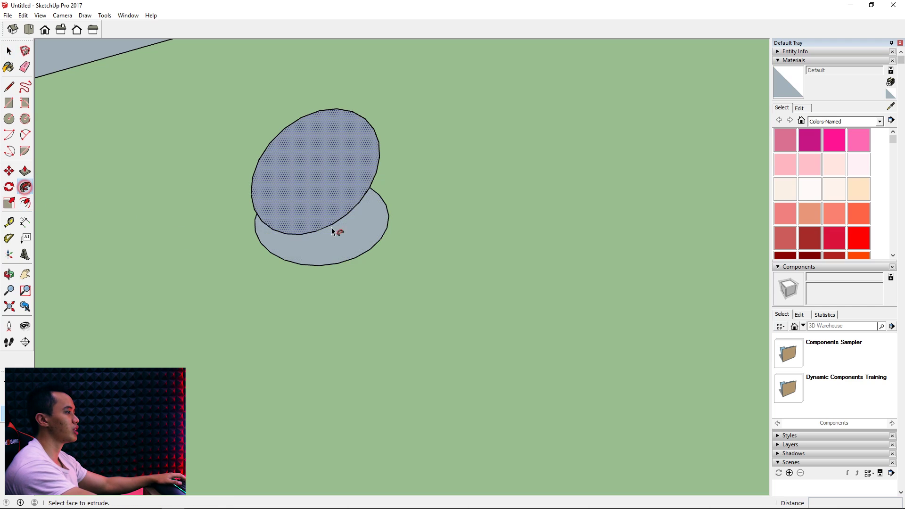
pyautogui.click(322, 188)
# Examine the sphere's surface and the flat path circle beneath it from several angles and distances.
pyautogui.moveTo(333, 233); pyautogui.dragTo(649, 123, button='middle')
pyautogui.press('space')
pyautogui.click(342, 303)
pyautogui.press('o')
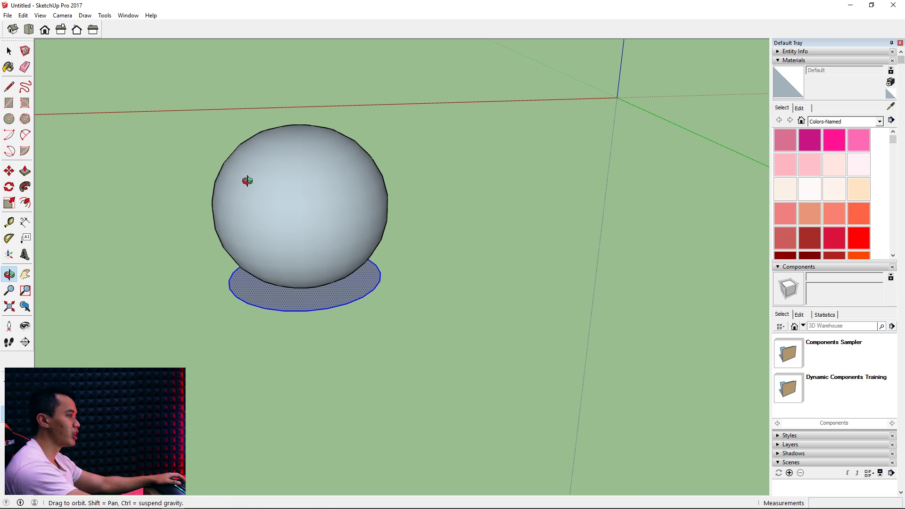
pyautogui.moveTo(431, 241); pyautogui.dragTo(384, 279)
pyautogui.scroll(5, 386, 162)
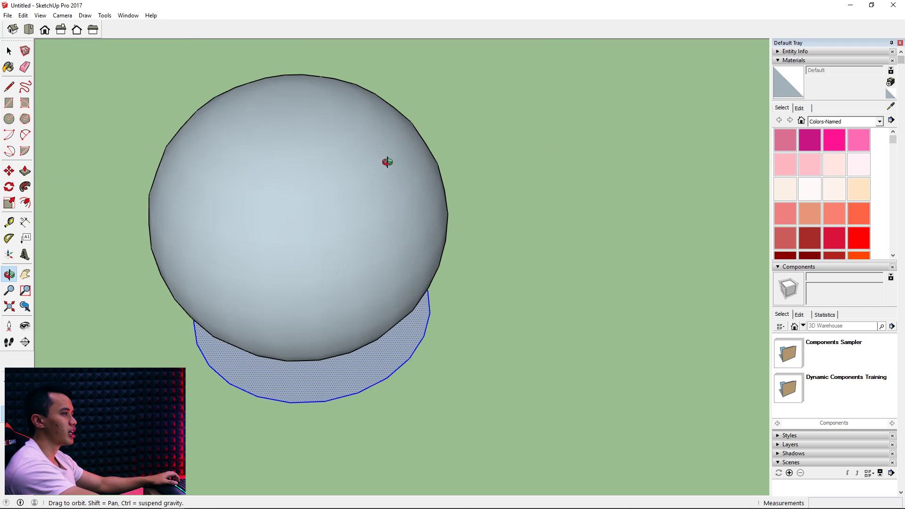
pyautogui.scroll(-5, 424, 212)
pyautogui.moveTo(471, 242); pyautogui.dragTo(510, 283)
pyautogui.press('h')
pyautogui.moveTo(365, 286); pyautogui.dragTo(272, 288)
pyautogui.moveTo(466, 252); pyautogui.dragTo(314, 291)
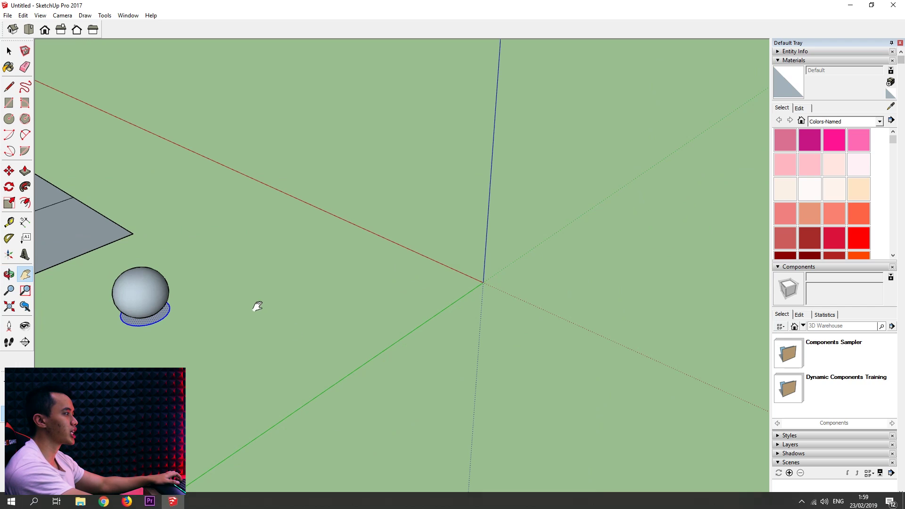
# Undo the sphere, the upright circle's move and the drawing of both circles.
pyautogui.scroll(3, 160, 265)
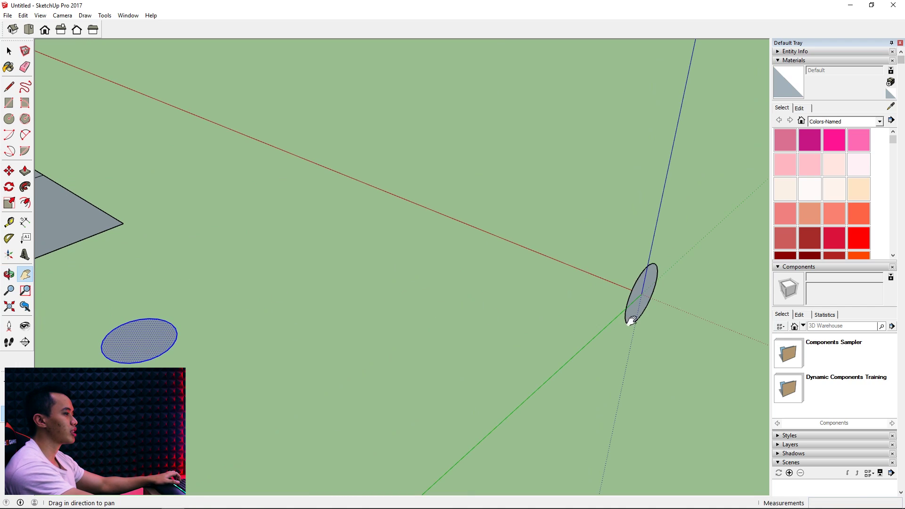
pyautogui.hotkey('ctrl', 'z')
pyautogui.hotkey('ctrl', 'z')
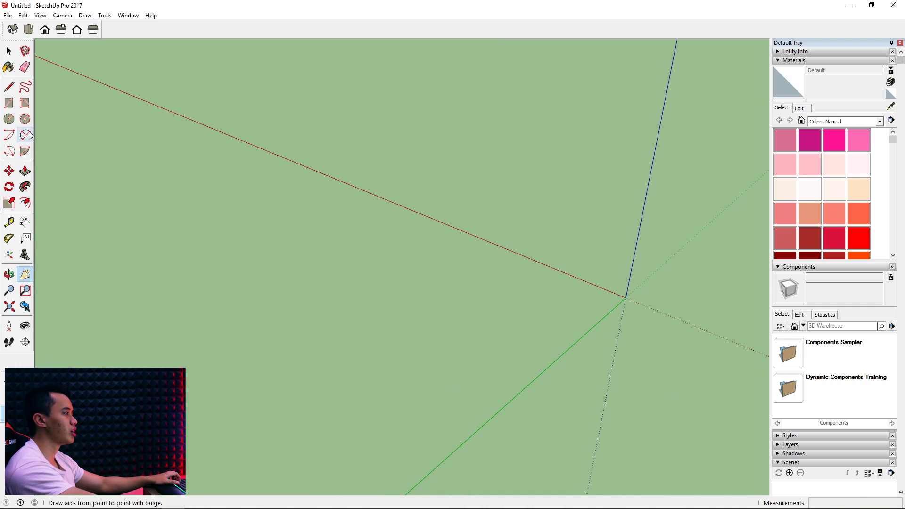
# Draw an upright 50-sided circle centred on the origin with a radius of 50.
pyautogui.press('c')
pyautogui.press('o')
pyautogui.moveTo(586, 306); pyautogui.dragTo(359, 156)
pyautogui.press('c')
pyautogui.click(406, 135)
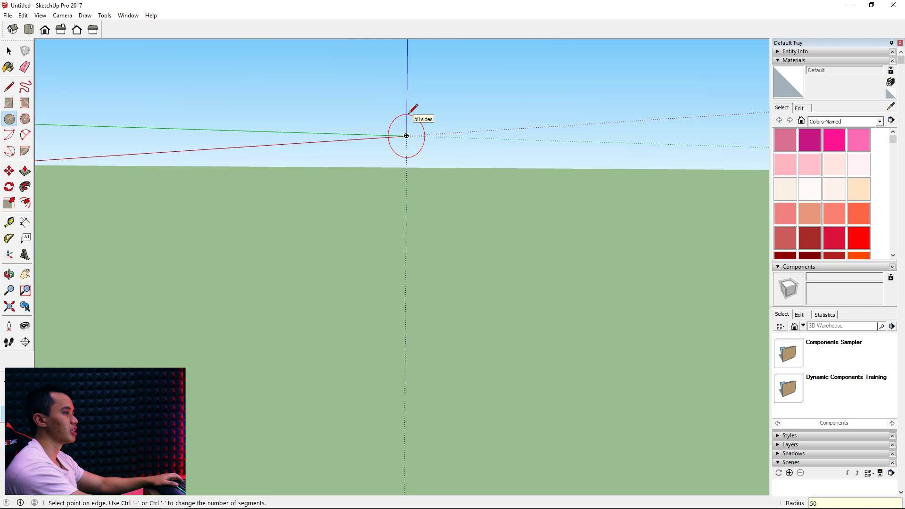
pyautogui.press('Return')
# Move the upright circle's face and outline by its lowest edge point onto the flat circle beside the rectangle.
pyautogui.press('space')
pyautogui.doubleClick(423, 163)
pyautogui.press('m')
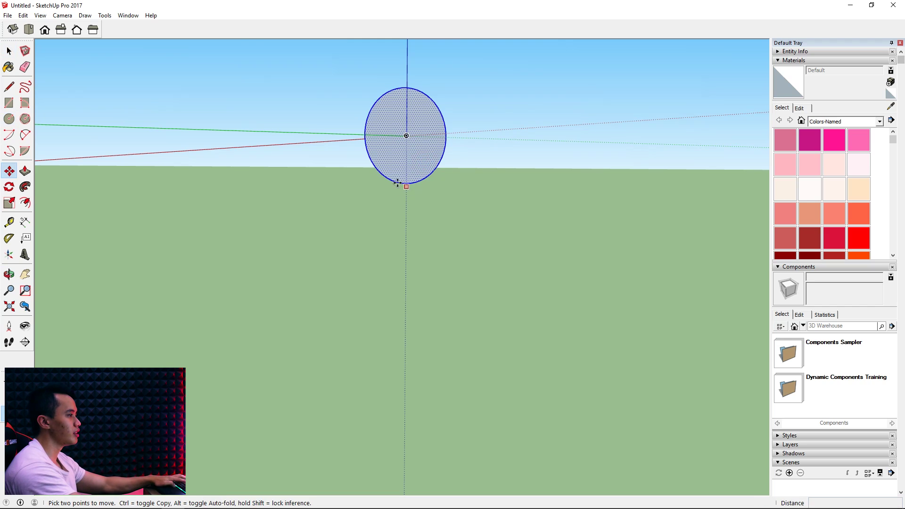
pyautogui.moveTo(408, 185); pyautogui.dragTo(171, 263, button='middle')
pyautogui.moveTo(241, 288); pyautogui.dragTo(241, 288, button='middle')
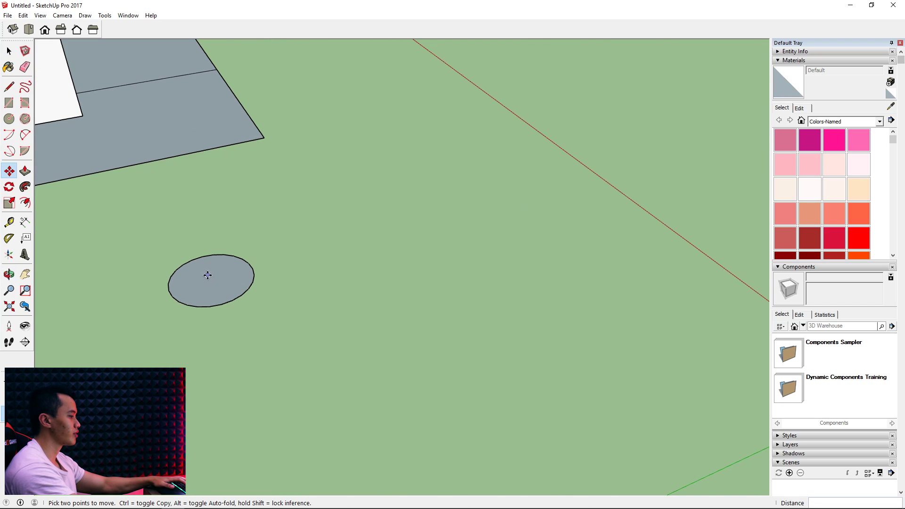
pyautogui.scroll(-3, 244, 265)
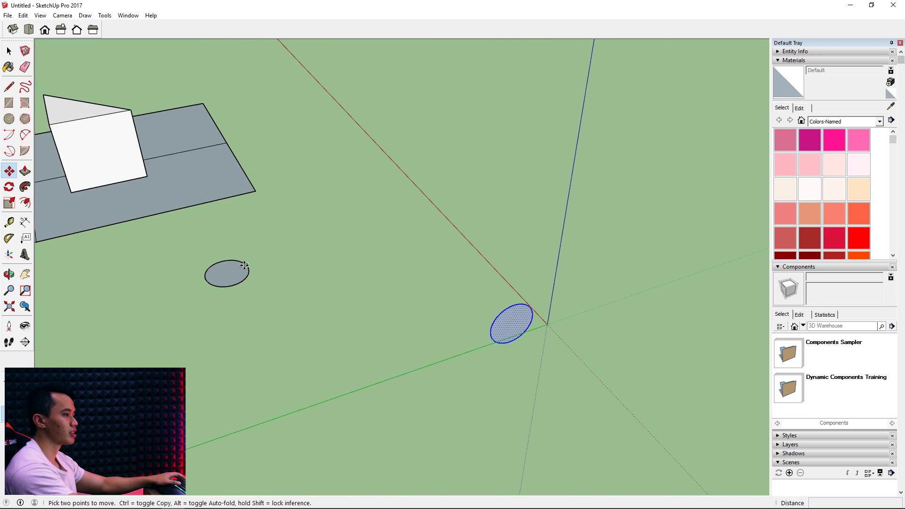
pyautogui.click(513, 343)
pyautogui.click(228, 283)
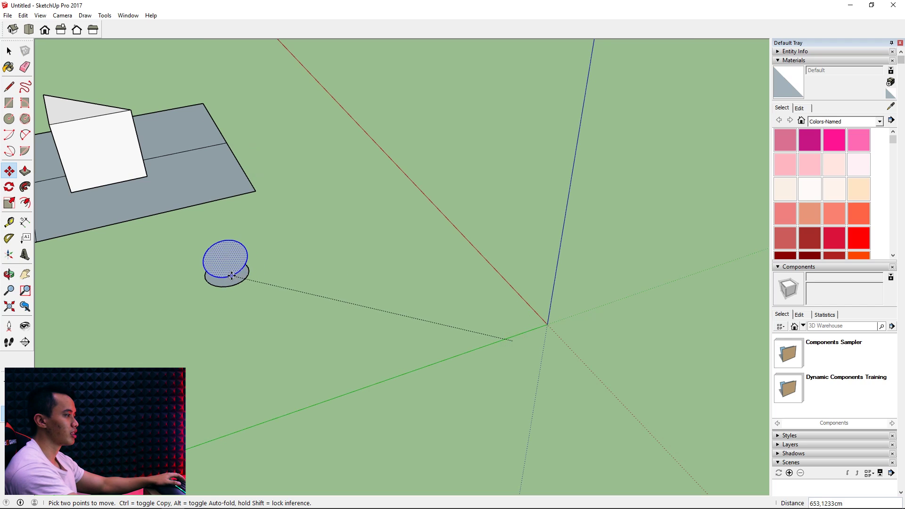
# Sweep the 50-sided upright circle around the flat circle with Follow Me to form a sphere.
pyautogui.scroll(5, 233, 275)
pyautogui.press('space')
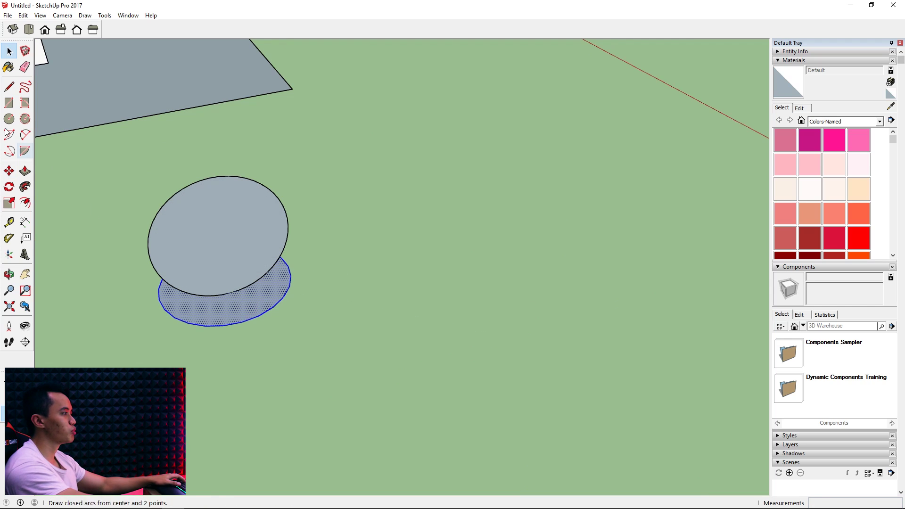
pyautogui.click(25, 187)
pyautogui.click(216, 228)
pyautogui.click(303, 252)
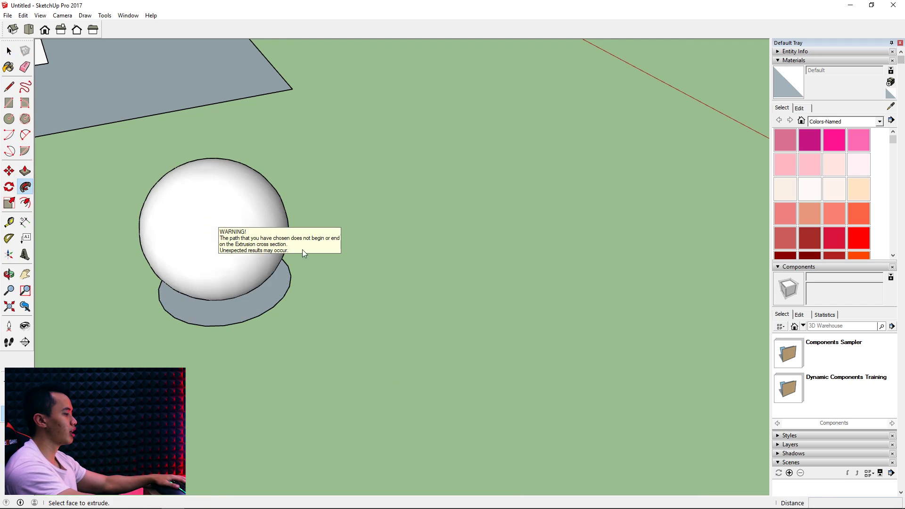
# Delete the face of the flat path circle beneath the sphere.
pyautogui.moveTo(237, 257); pyautogui.dragTo(595, 224, button='middle')
pyautogui.moveTo(595, 225); pyautogui.dragTo(319, 372)
pyautogui.press('space')
pyautogui.click(270, 391)
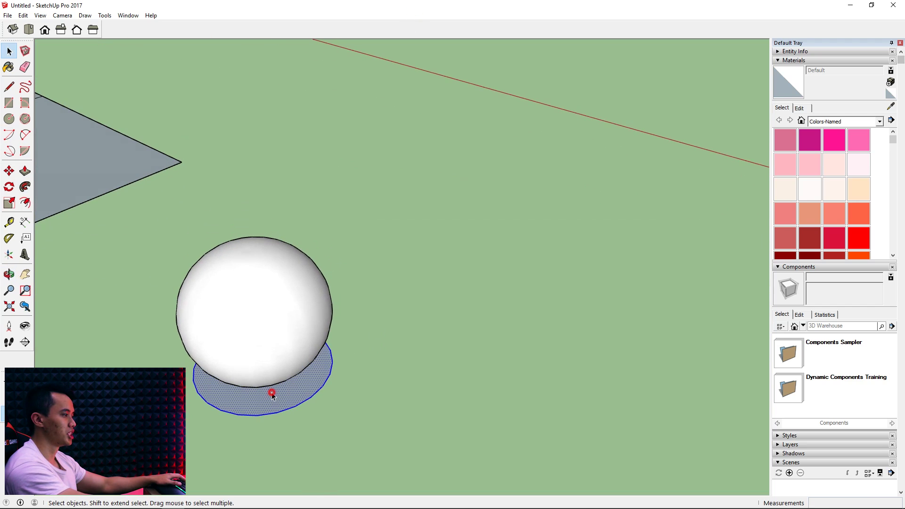
pyautogui.press('Delete')
# Select all of the sphere's connected geometry and make it a group.
pyautogui.moveTo(302, 380); pyautogui.dragTo(558, 186, button='middle')
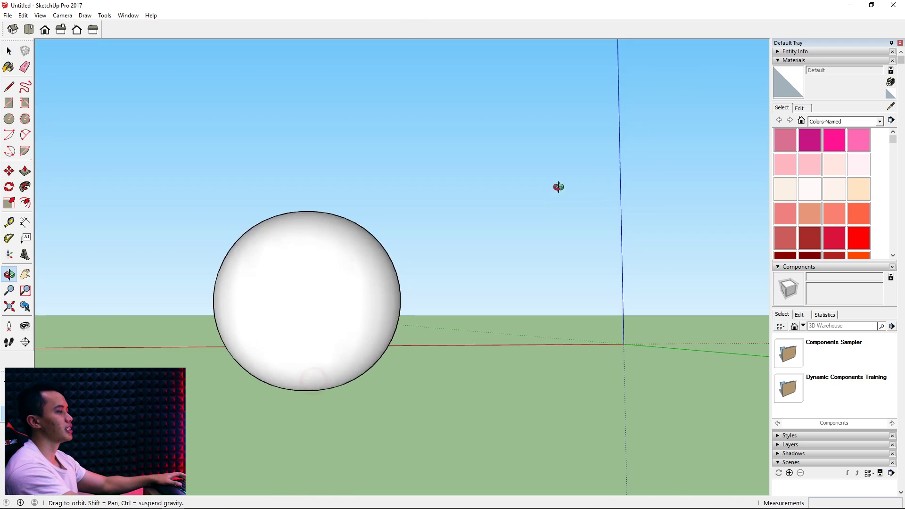
pyautogui.tripleClick(340, 259)
pyautogui.rightClick(325, 235)
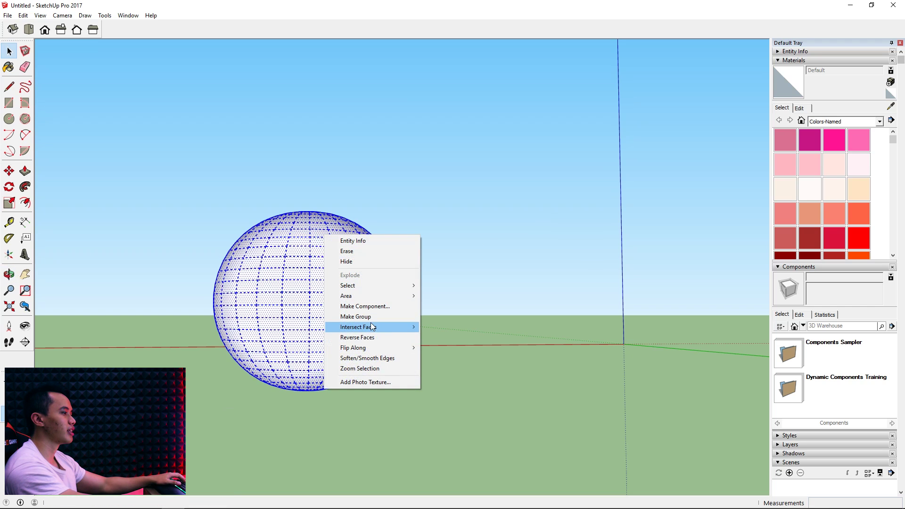
pyautogui.click(358, 317)
# Try scaling the sphere group uniformly to 0.50 from a corner grip and stretching it from a side grip.
pyautogui.press('o')
pyautogui.moveTo(371, 290); pyautogui.dragTo(219, 343)
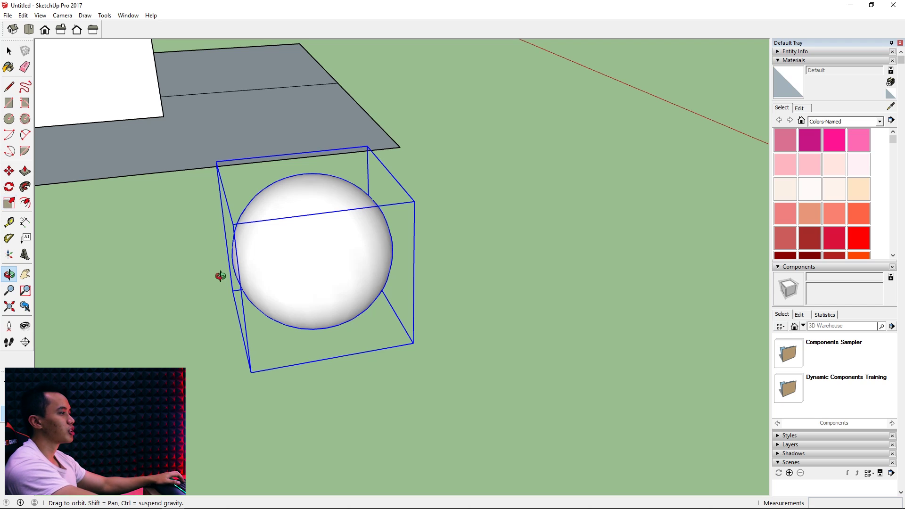
pyautogui.moveTo(330, 274); pyautogui.dragTo(321, 311)
pyautogui.moveTo(356, 360); pyautogui.dragTo(461, 299)
pyautogui.press('space')
pyautogui.moveTo(481, 246); pyautogui.dragTo(418, 263, button='middle')
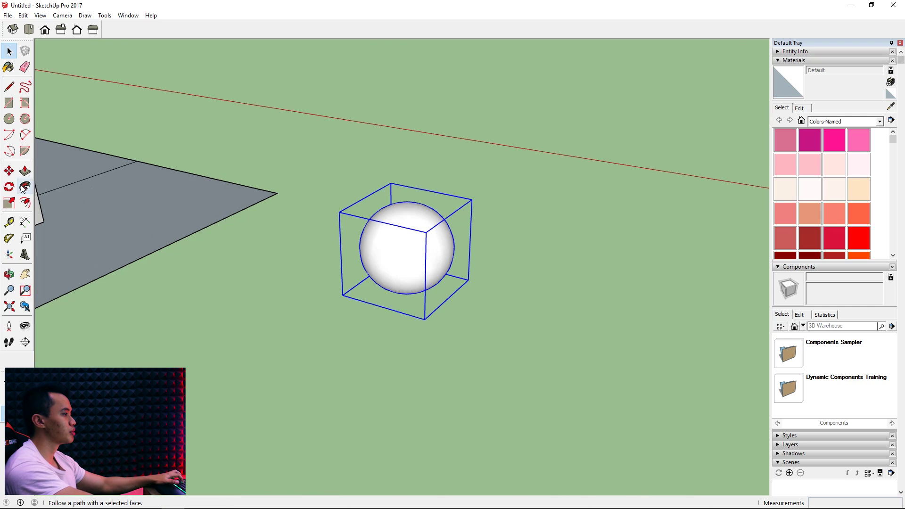
pyautogui.click(9, 202)
pyautogui.press('space')
pyautogui.click(317, 156)
pyautogui.click(9, 203)
pyautogui.click(392, 241)
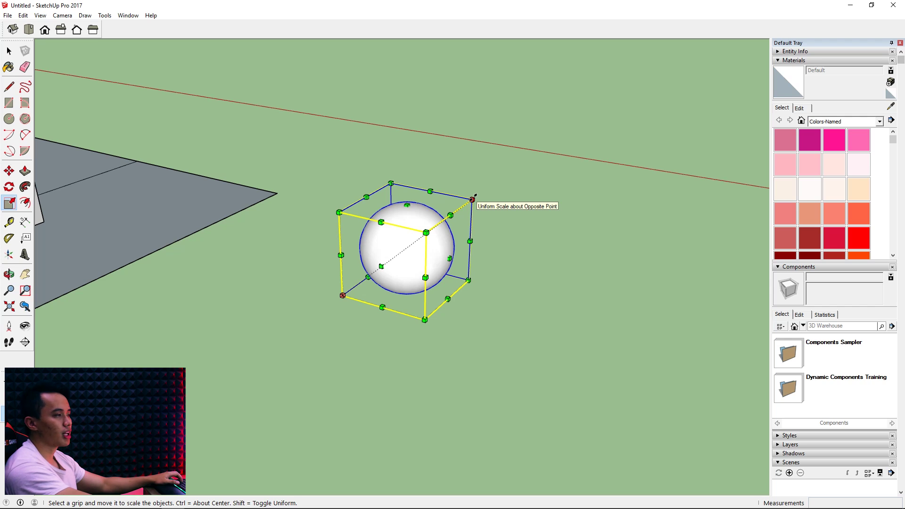
pyautogui.moveTo(473, 200)
pyautogui.mouseDown()
pyautogui.moveTo(631, 114)
pyautogui.moveTo(472, 199)
pyautogui.mouseUp()
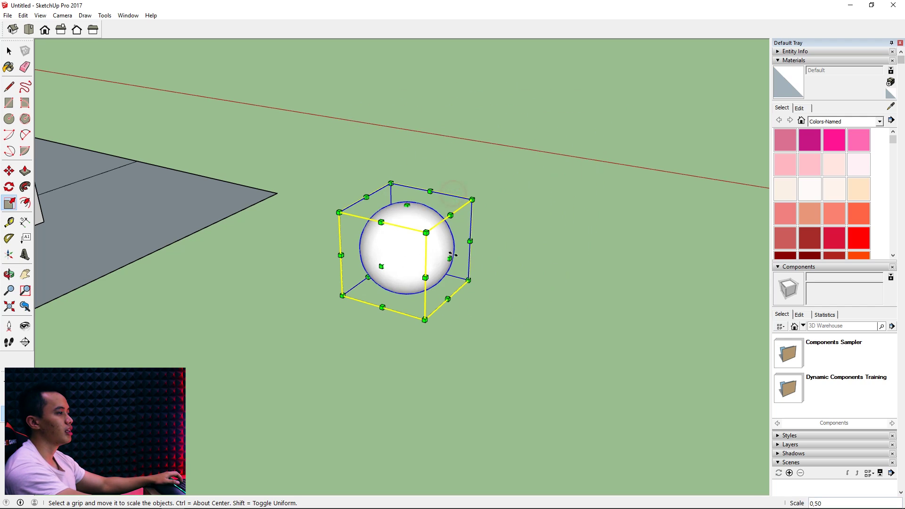
pyautogui.moveTo(448, 258); pyautogui.dragTo(619, 301)
# Try drawing a line of length 5 from a top corner of the triangular prism group.
pyautogui.moveTo(548, 309); pyautogui.dragTo(66, 296, button='middle')
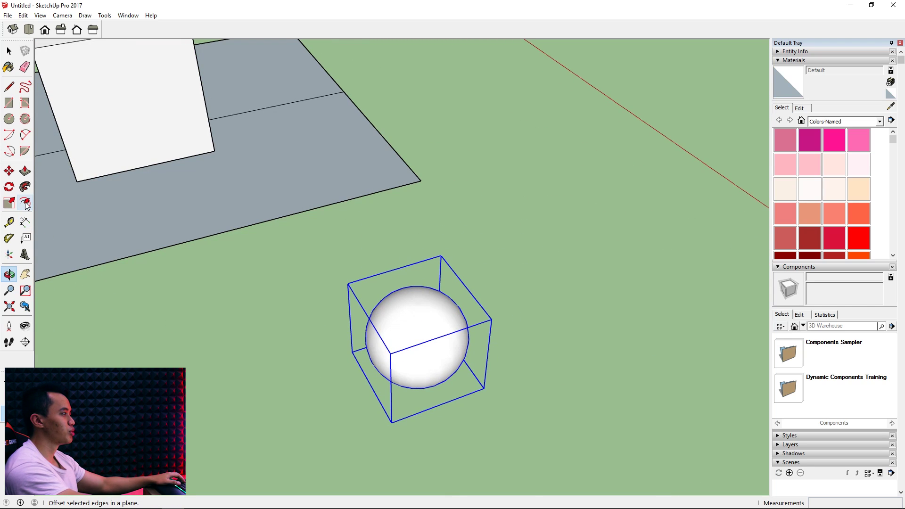
pyautogui.keyDown('shift'); pyautogui.moveTo(158, 224); pyautogui.dragTo(318, 352, button='middle'); pyautogui.keyUp('shift')
pyautogui.scroll(-4, 316, 349)
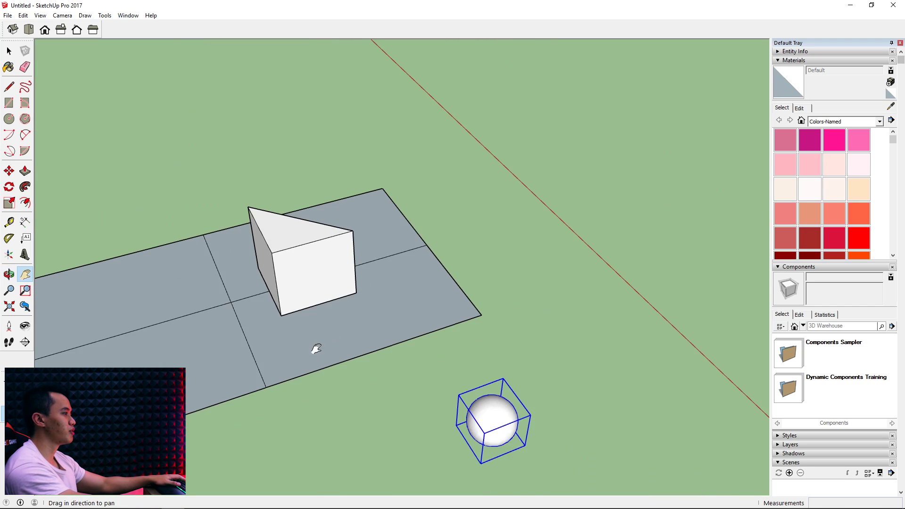
pyautogui.scroll(3, 228, 228)
pyautogui.moveTo(263, 269)
pyautogui.mouseDown(button='middle')
pyautogui.moveTo(264, 309)
pyautogui.moveTo(352, 212)
pyautogui.moveTo(285, 216)
pyautogui.moveTo(307, 255)
pyautogui.moveTo(259, 170)
pyautogui.mouseUp(button='middle')
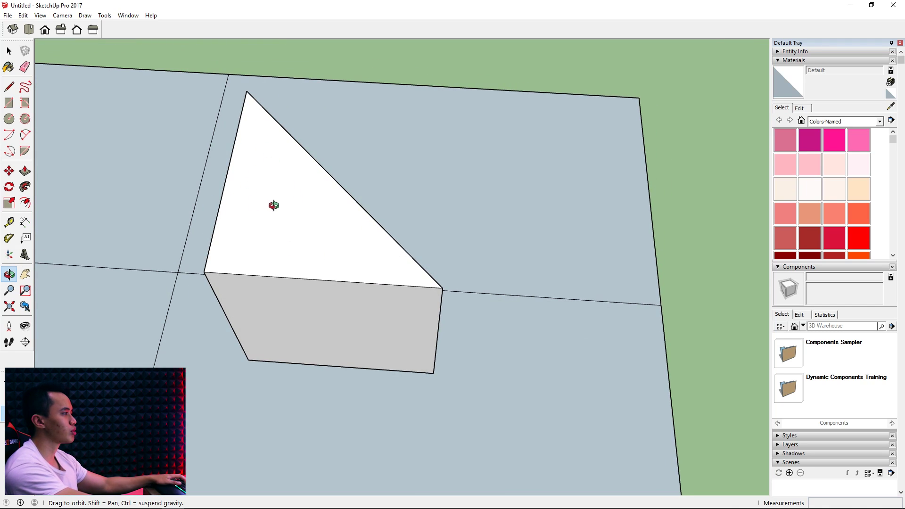
pyautogui.press('l')
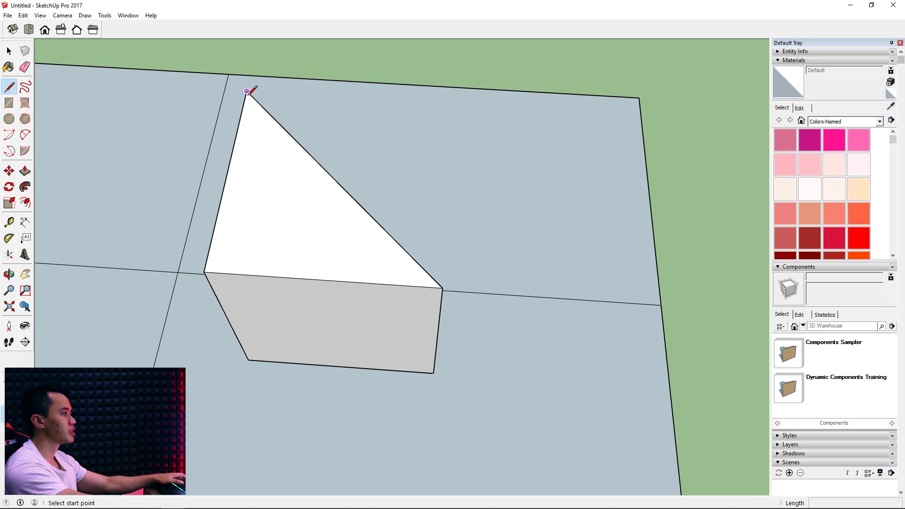
pyautogui.click(246, 92)
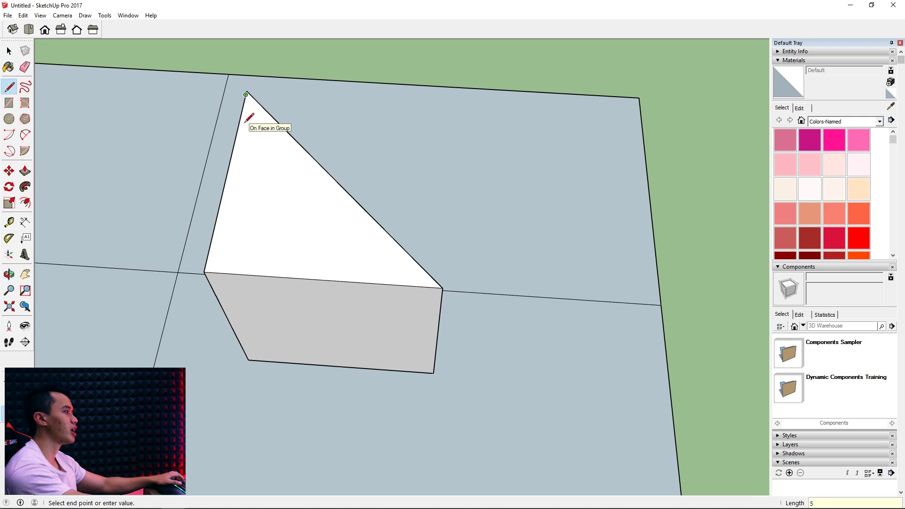
pyautogui.click(432, 287)
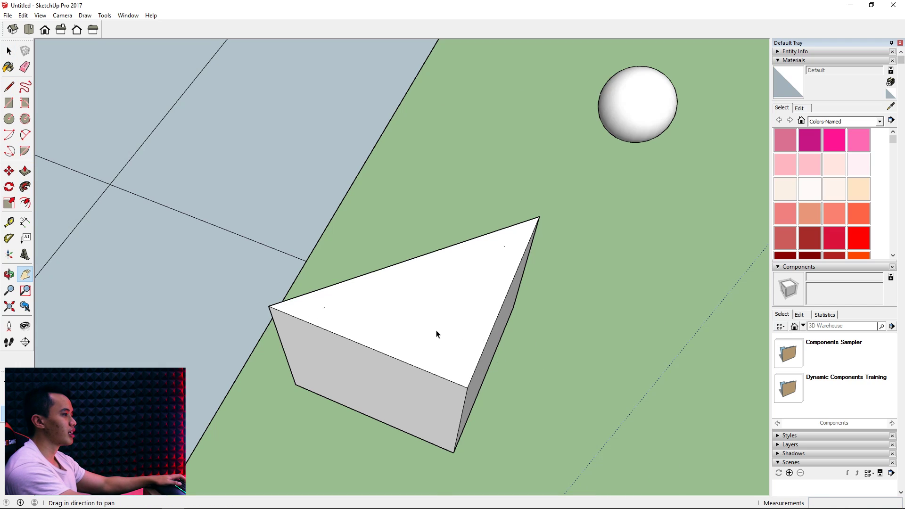
# Edit the triangular prism group and offset the outline of its top face inward.
pyautogui.press('space')
pyautogui.doubleClick(421, 326)
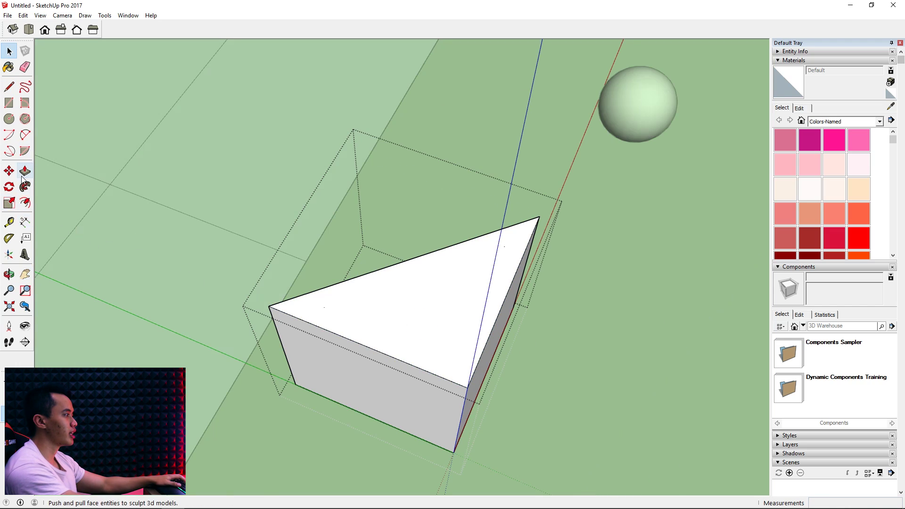
pyautogui.click(27, 202)
pyautogui.click(348, 280)
pyautogui.press('Return')
# Push the inner triangular face down 200 cm to the prism's base to hollow it out.
pyautogui.press('p')
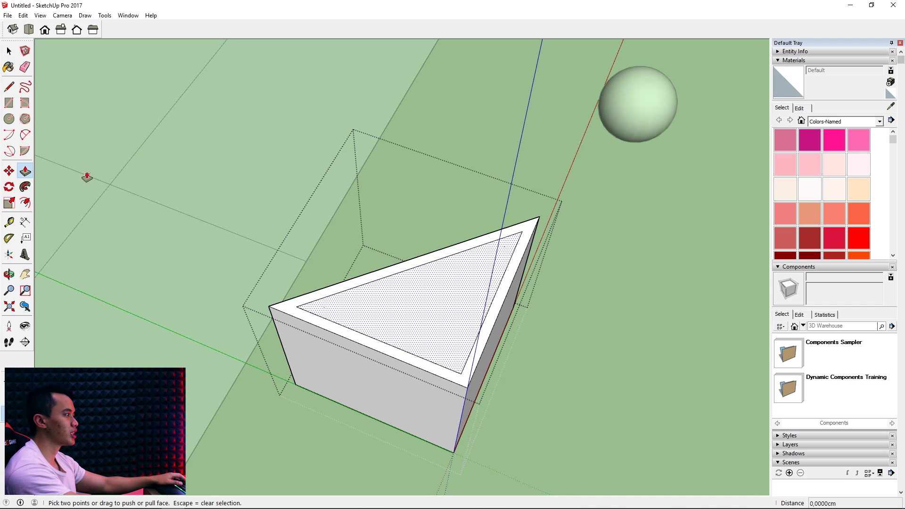
pyautogui.click(428, 307)
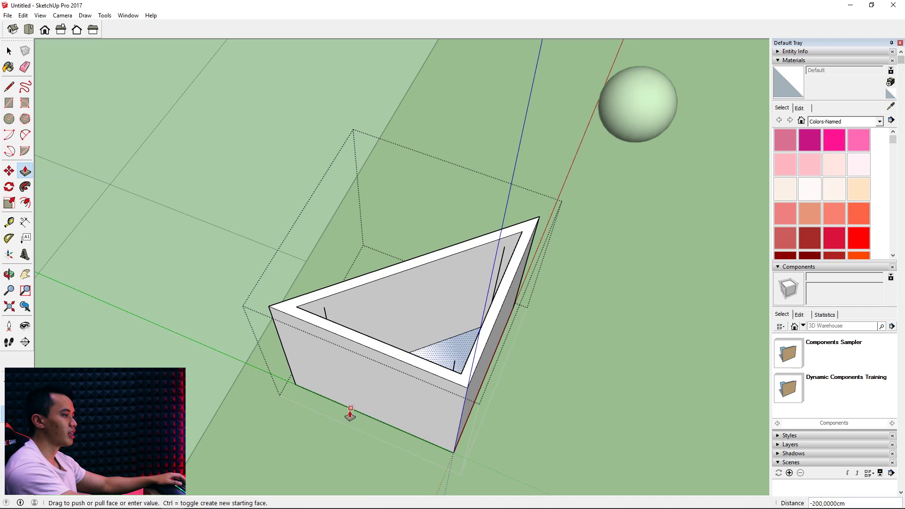
pyautogui.click(348, 411)
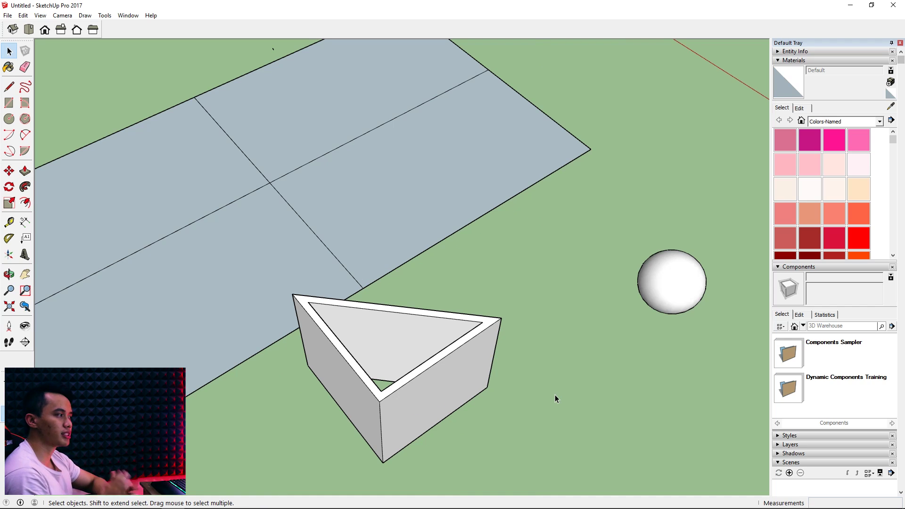
# Try moving a single side face of the ungrouped tall box by about 286 cm.
pyautogui.press('o')
pyautogui.moveTo(557, 303); pyautogui.dragTo(60, 194)
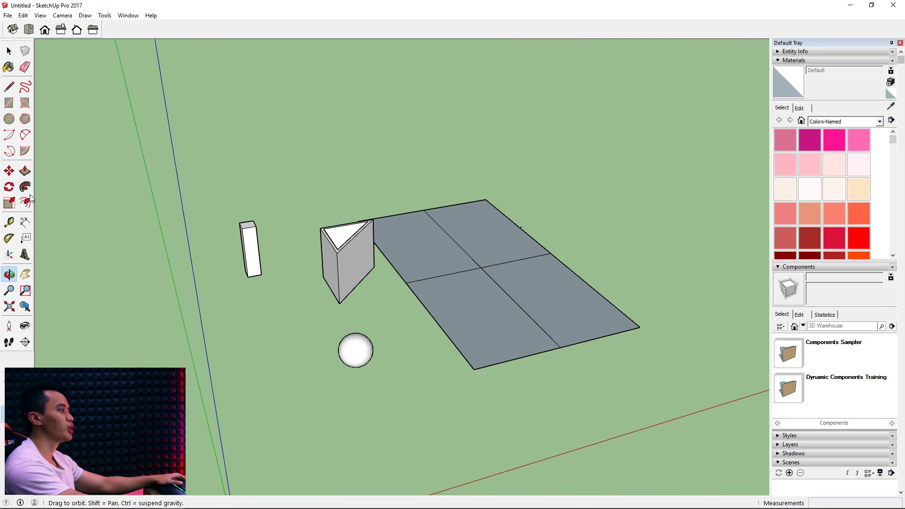
pyautogui.press('space')
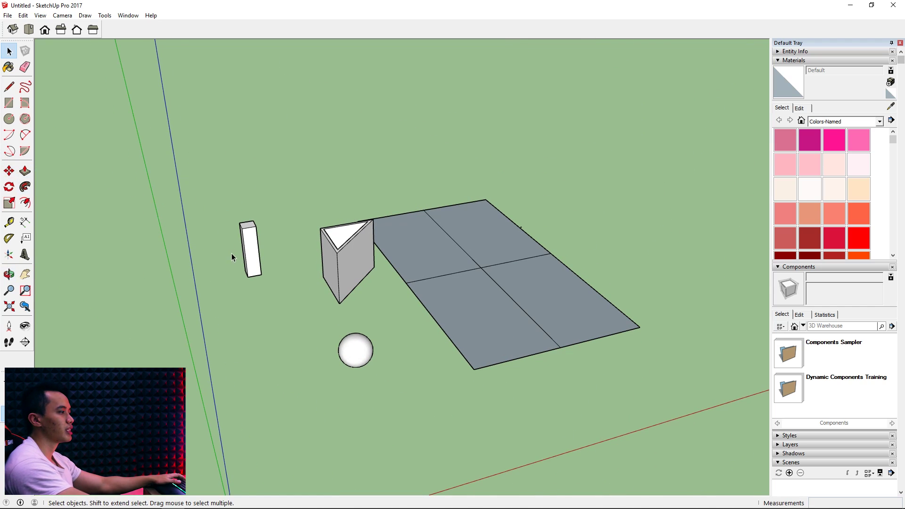
pyautogui.scroll(3, 258, 261)
pyautogui.click(257, 258)
pyautogui.scroll(2, 252, 274)
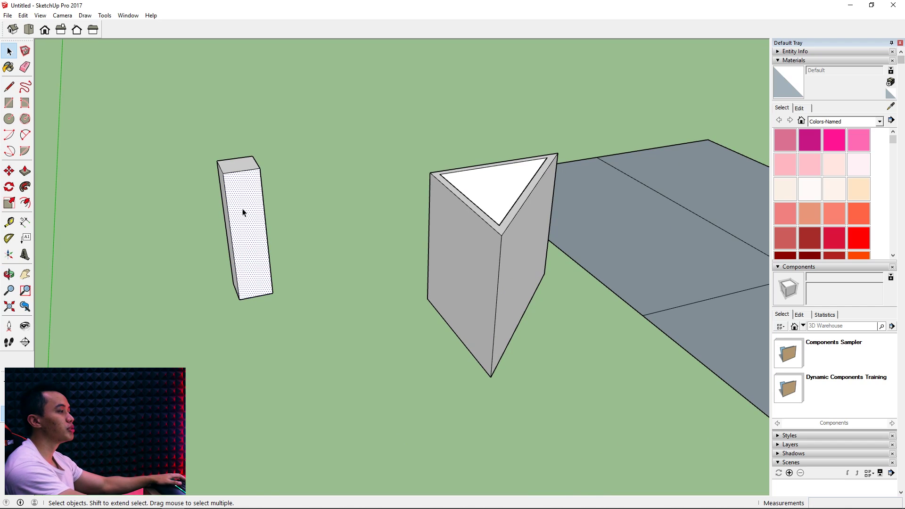
pyautogui.press('o')
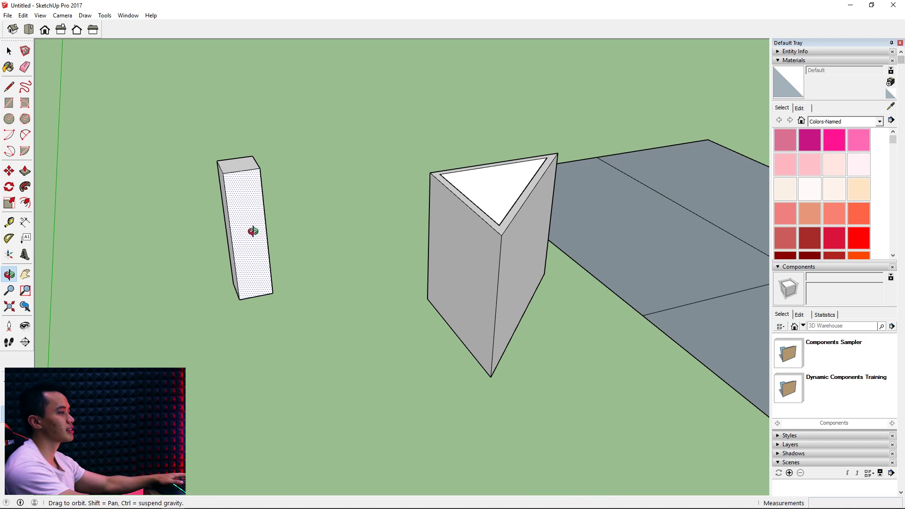
pyautogui.press('m')
pyautogui.click(251, 224)
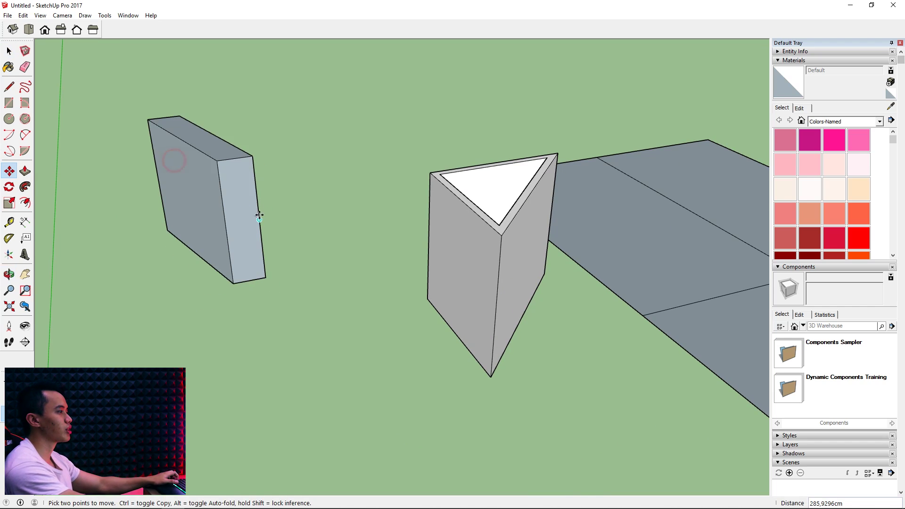
pyautogui.click(265, 253)
# Select all of the tall box's connected geometry and make it a group.
pyautogui.press('space')
pyautogui.tripleClick(256, 226)
pyautogui.rightClick(248, 184)
pyautogui.click(283, 266)
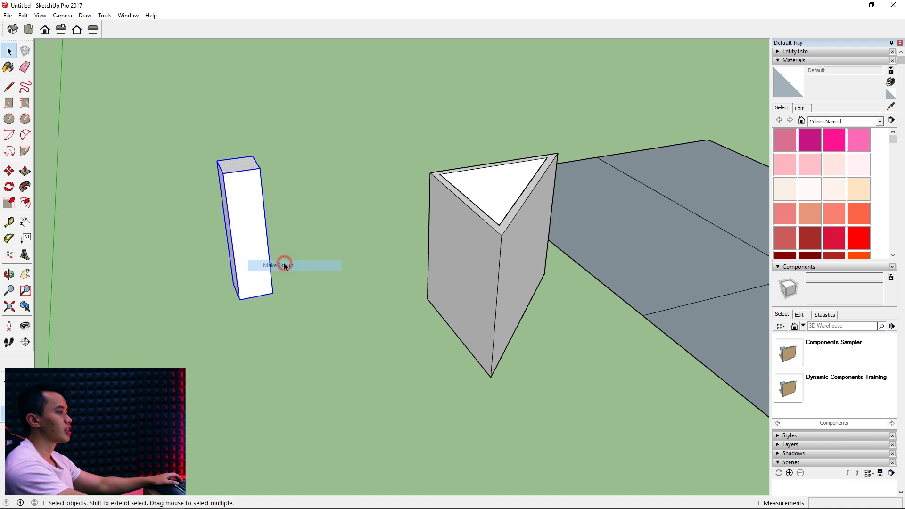
# Explode the tall box's group back into loose geometry and clear the selection.
pyautogui.press('o')
pyautogui.moveTo(250, 241); pyautogui.dragTo(444, 198)
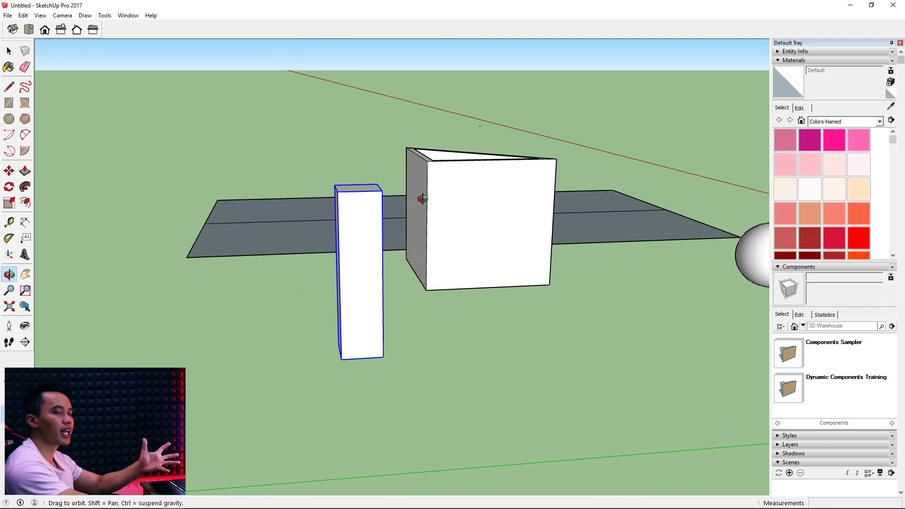
pyautogui.moveTo(398, 258); pyautogui.dragTo(178, 273)
pyautogui.press('space')
pyautogui.rightClick(172, 197)
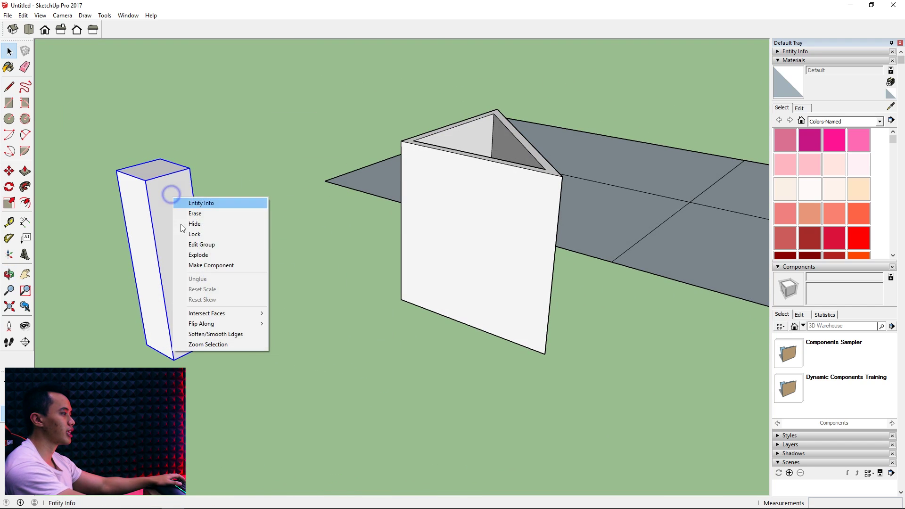
pyautogui.click(211, 254)
pyautogui.click(276, 229)
# Select a single side face of the exploded box to check how its loose geometry is picked.
pyautogui.click(153, 185)
pyautogui.click(220, 202)
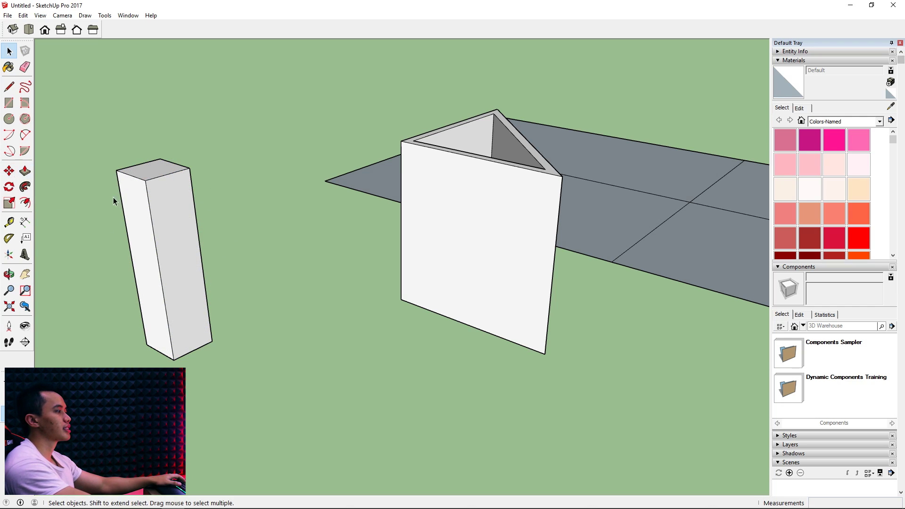
pyautogui.click(167, 217)
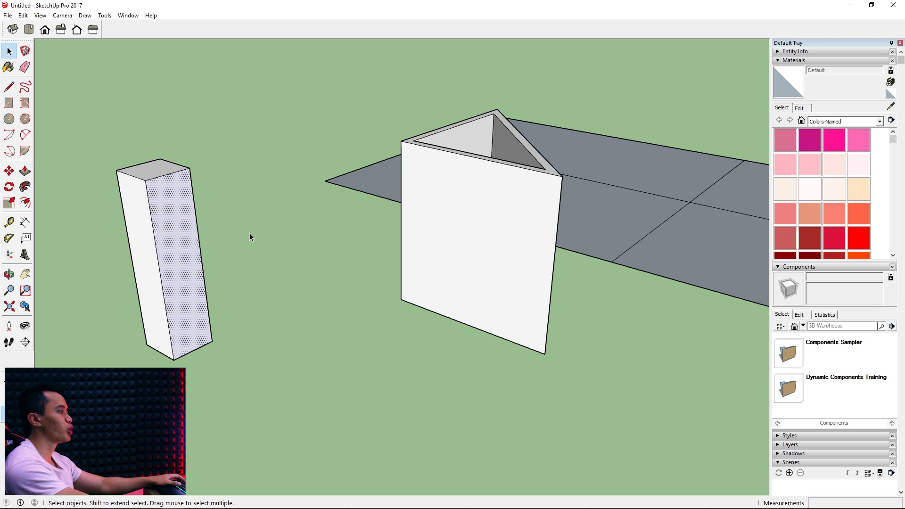
pyautogui.moveTo(178, 227); pyautogui.dragTo(253, 339, button='middle')
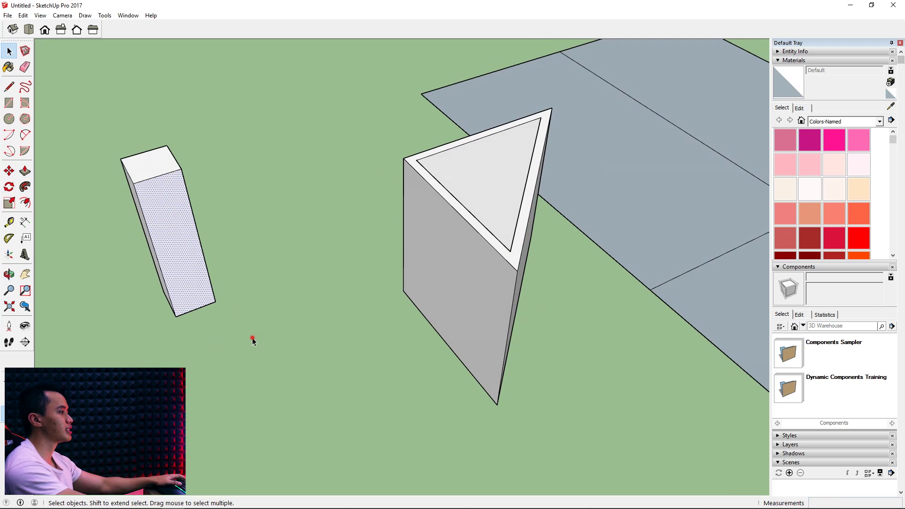
# Try pulling the tall box's selected side face outward by about 136 cm with Push/Pull.
pyautogui.click(26, 171)
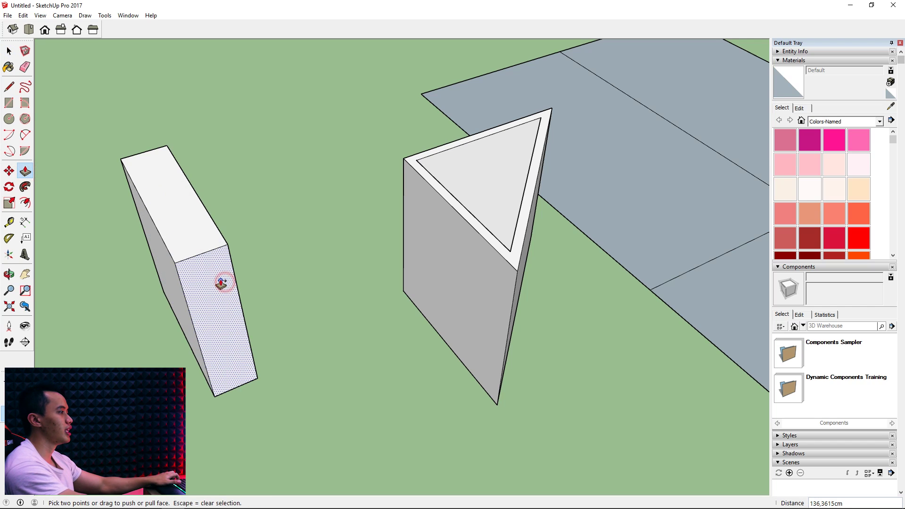
pyautogui.moveTo(146, 266); pyautogui.dragTo(334, 190, button='middle')
pyautogui.press('space')
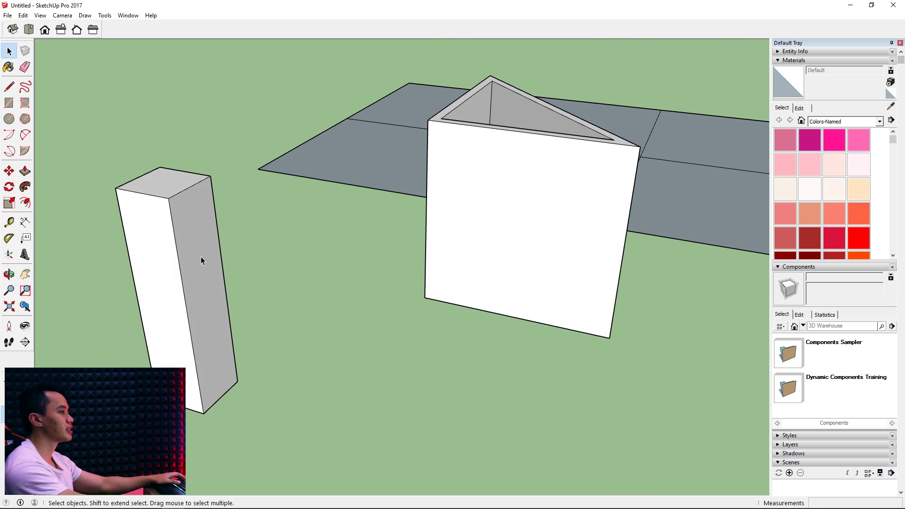
# Try pulling one long side face of the tall box outward twice with Push/Pull, undoing each pull.
pyautogui.click(192, 241)
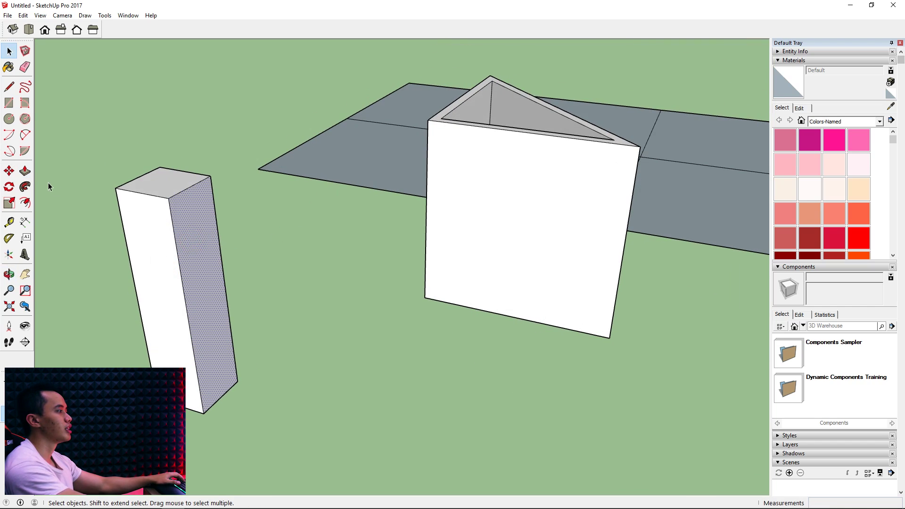
pyautogui.press('p')
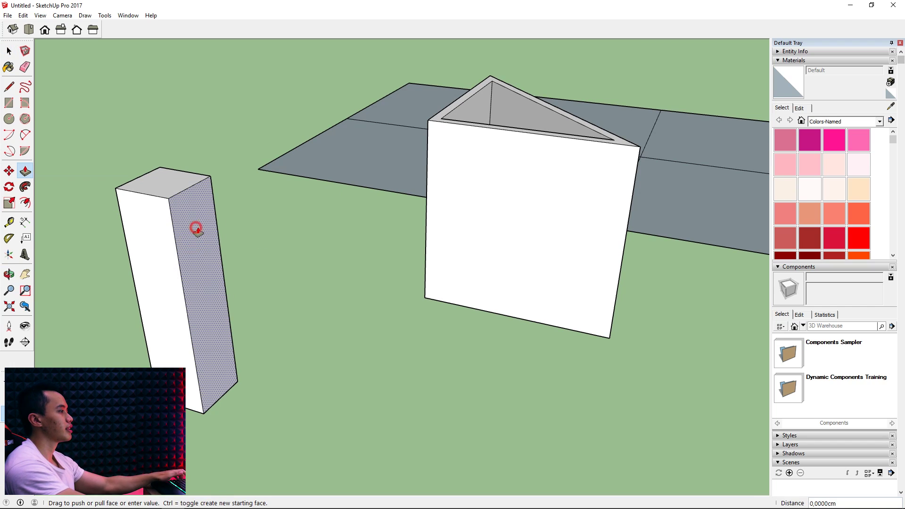
pyautogui.moveTo(197, 227); pyautogui.dragTo(313, 267)
pyautogui.hotkey('ctrl', 'z')
pyautogui.click(202, 224)
pyautogui.click(324, 273)
pyautogui.hotkey('ctrl', 'z')
pyautogui.press('space')
pyautogui.click(198, 233)
pyautogui.click(169, 184)
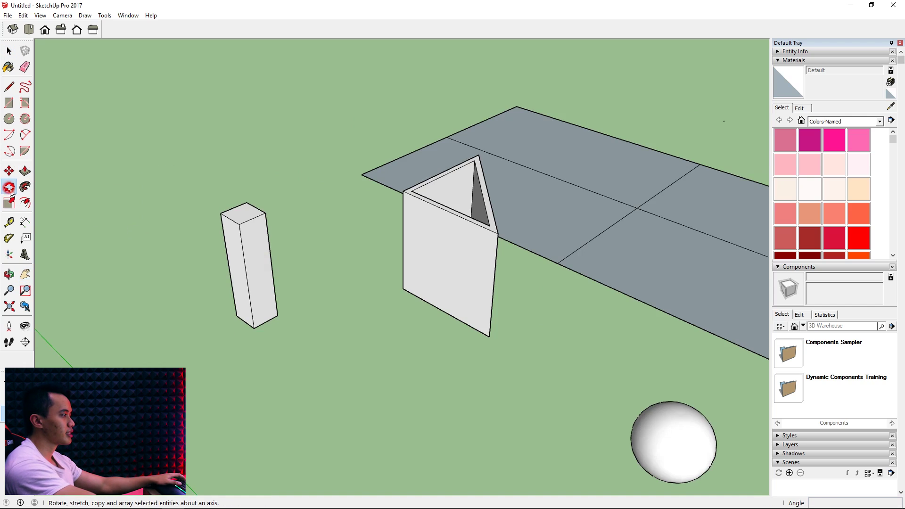
# Select all of the tall box's connected geometry and make it a group for rotating.
pyautogui.click(9, 187)
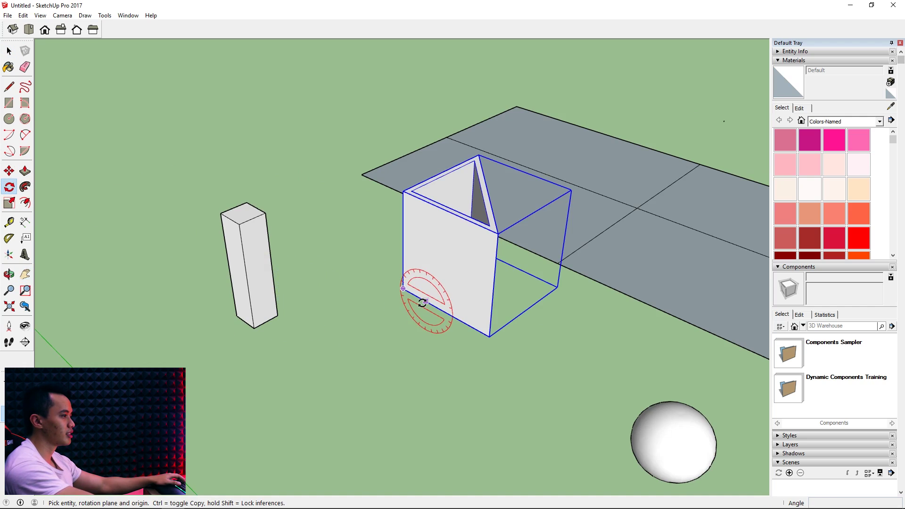
pyautogui.scroll(-3, 406, 309)
pyautogui.scroll(2, 412, 312)
pyautogui.press('o')
pyautogui.moveTo(406, 323); pyautogui.dragTo(317, 332)
pyautogui.scroll(3, 236, 222)
pyautogui.press('space')
pyautogui.click(277, 230)
pyautogui.tripleClick(275, 231)
pyautogui.rightClick(288, 198)
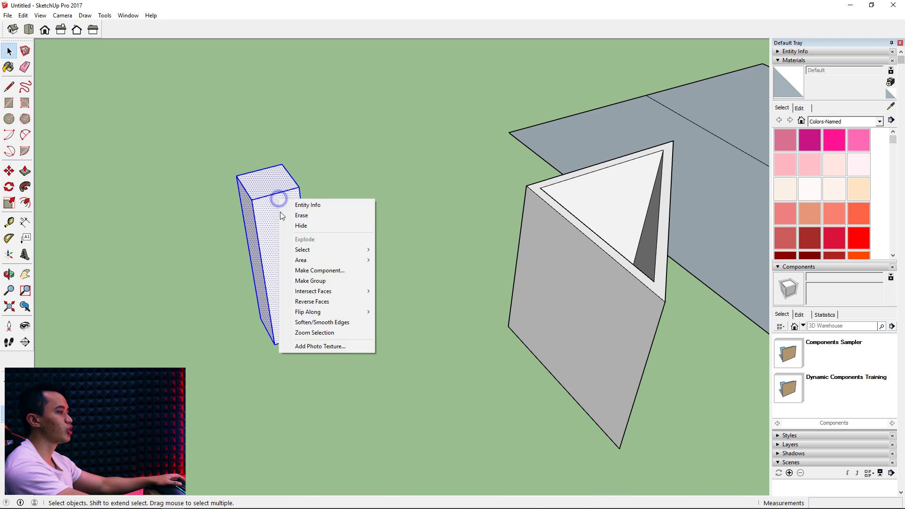
pyautogui.click(312, 282)
# Try rotating the grouped tall box about its bottom corner, then undo the rotation and the grouping.
pyautogui.click(9, 187)
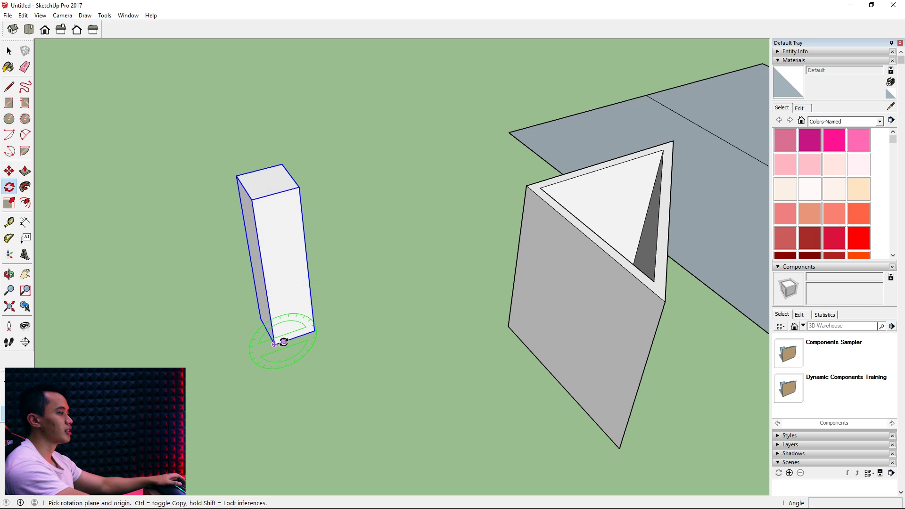
pyautogui.click(283, 343)
pyautogui.click(343, 322)
pyautogui.click(357, 298)
pyautogui.hotkey('ctrl', 'z')
pyautogui.hotkey('ctrl', 'z')
# Try rotating a single side face of the ungrouped tall box by about 90 degrees.
pyautogui.press('space')
pyautogui.click(299, 291)
pyautogui.click(8, 188)
pyautogui.click(400, 216)
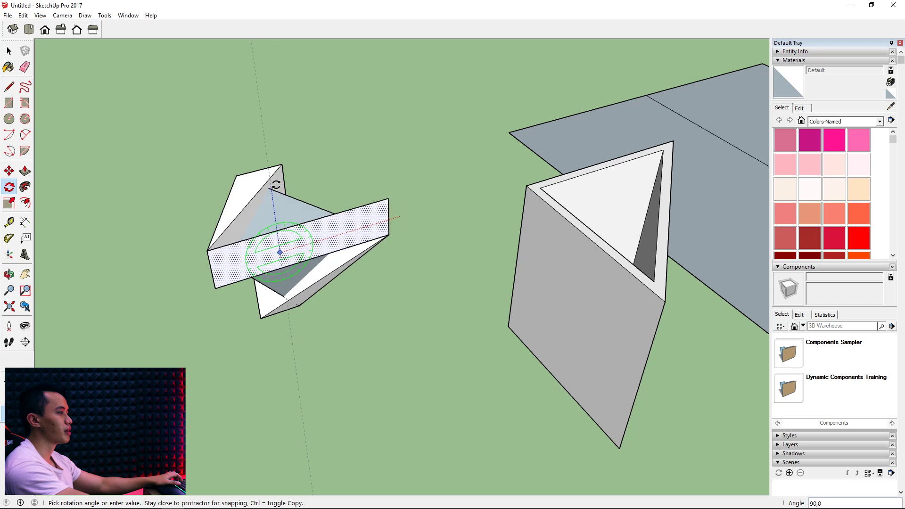
pyautogui.press('Escape')
# Select the whole tall box again and turn its loose geometry into a group.
pyautogui.press('space')
pyautogui.tripleClick(299, 256)
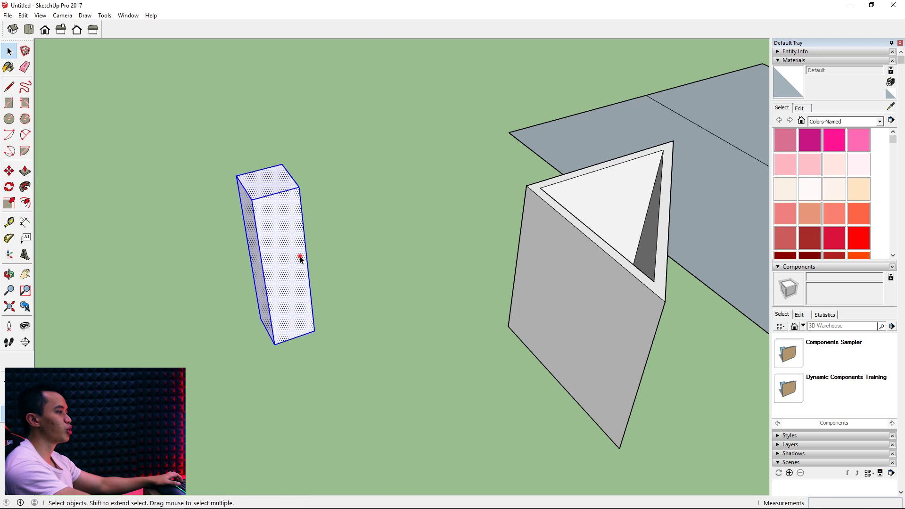
pyautogui.rightClick(272, 222)
pyautogui.click(313, 306)
# Try rotating the tall box's group in the ground plane about a point beside its base by about 165 degrees.
pyautogui.click(9, 187)
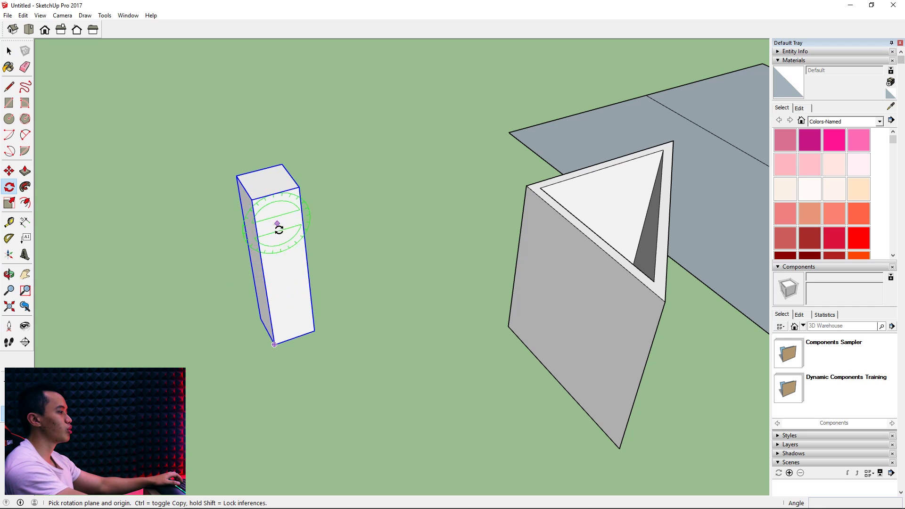
pyautogui.scroll(-2, 277, 254)
pyautogui.moveTo(282, 269); pyautogui.dragTo(281, 346, button='middle')
pyautogui.press('q')
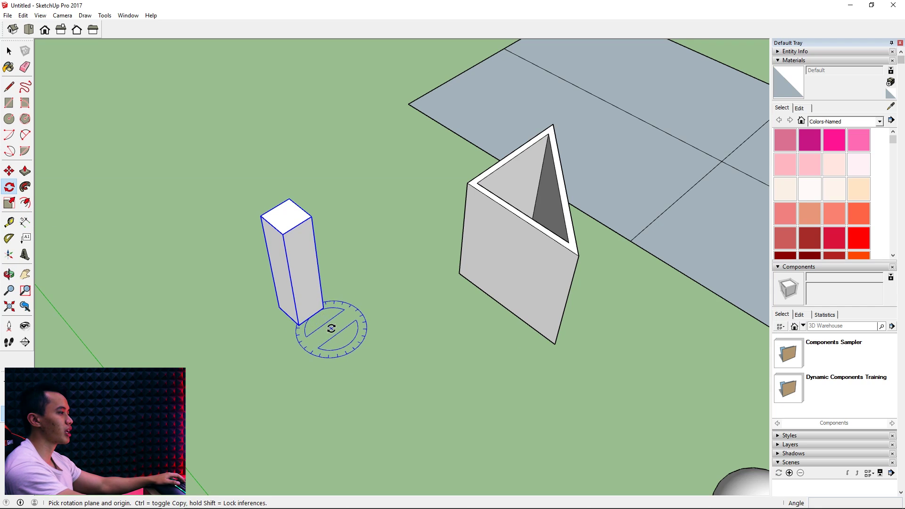
pyautogui.scroll(-3, 330, 323)
pyautogui.scroll(4, 325, 333)
pyautogui.click(326, 323)
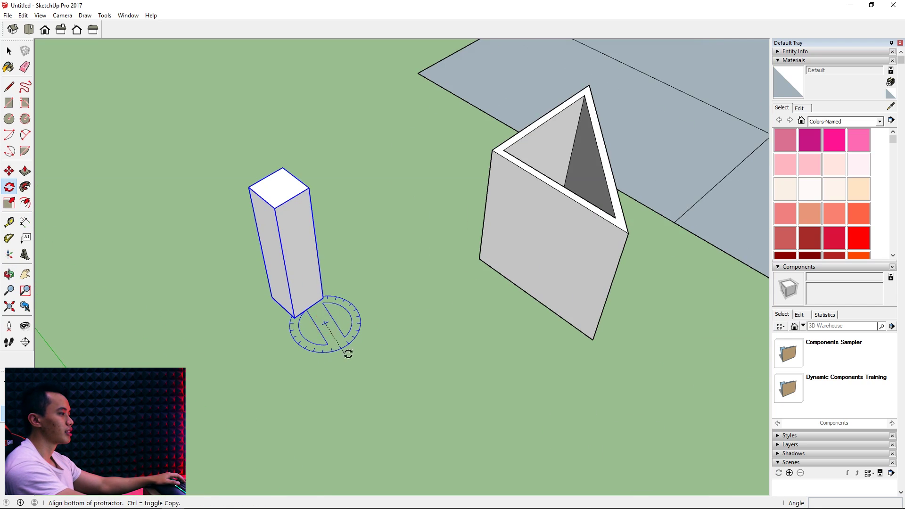
pyautogui.click(357, 355)
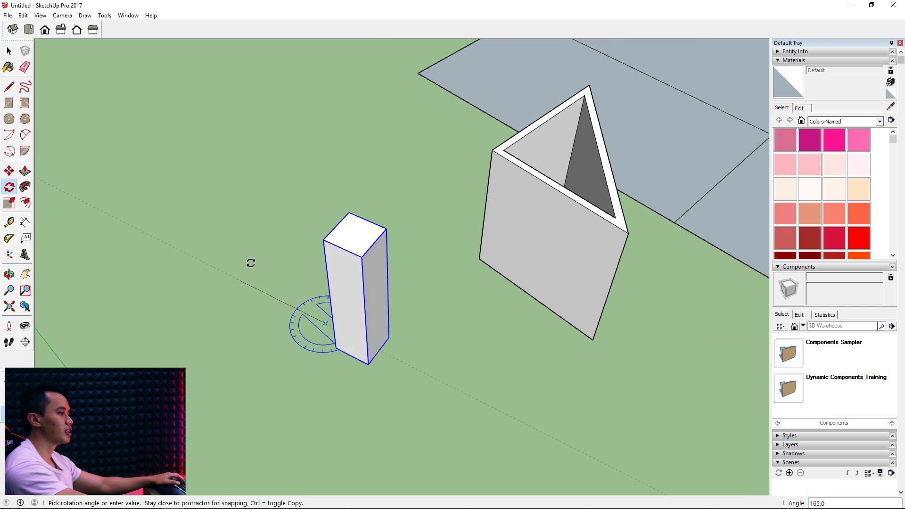
pyautogui.click(259, 279)
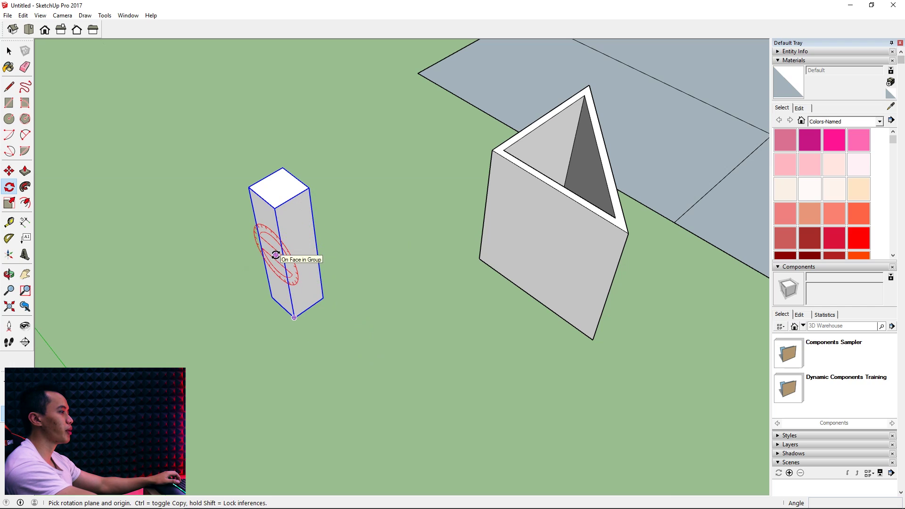
# Try rotating the tall box's group about the red axis from a point on its side face.
pyautogui.press('Right')
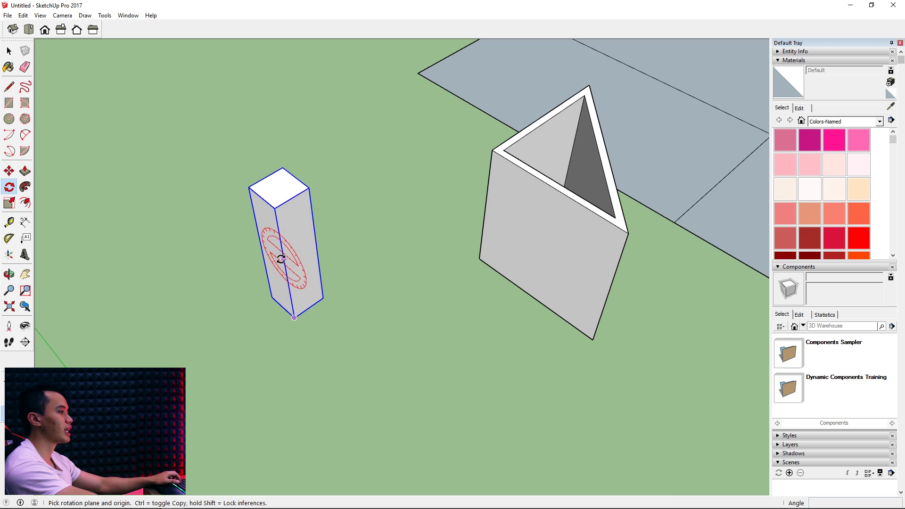
pyautogui.click(272, 255)
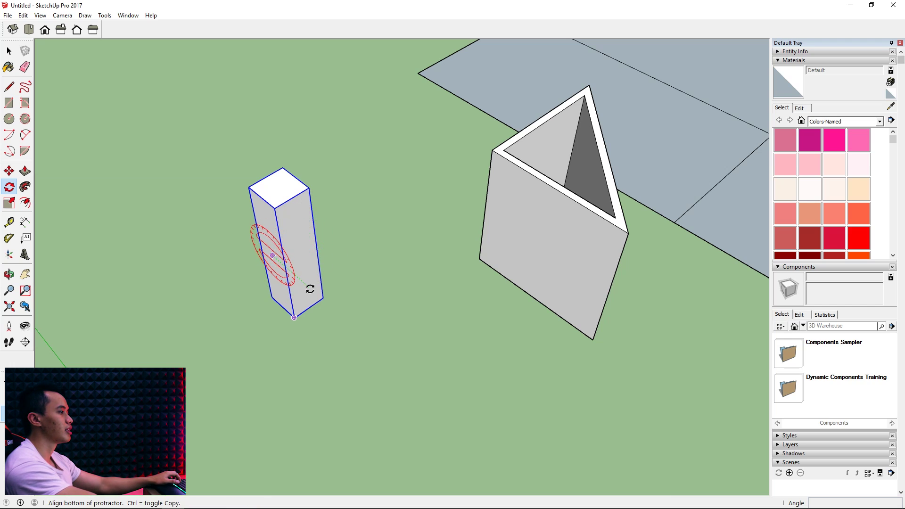
pyautogui.click(335, 303)
# Draw a zigzag chain of twelve connected line segments starting at the origin as a sweep path.
pyautogui.moveTo(113, 188); pyautogui.dragTo(44, 184, button='middle')
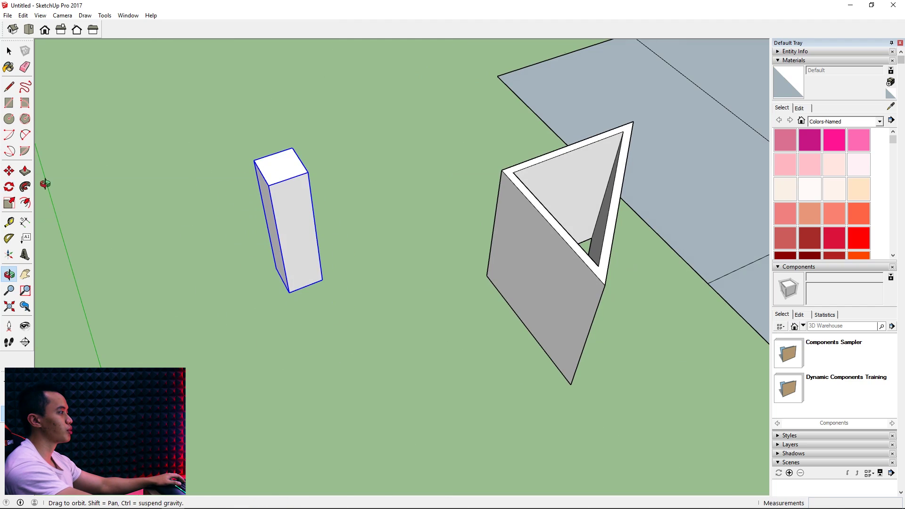
pyautogui.moveTo(249, 258); pyautogui.dragTo(404, 411)
pyautogui.moveTo(375, 438); pyautogui.dragTo(377, 409)
pyautogui.scroll(4, 307, 380)
pyautogui.moveTo(361, 300); pyautogui.dragTo(341, 245)
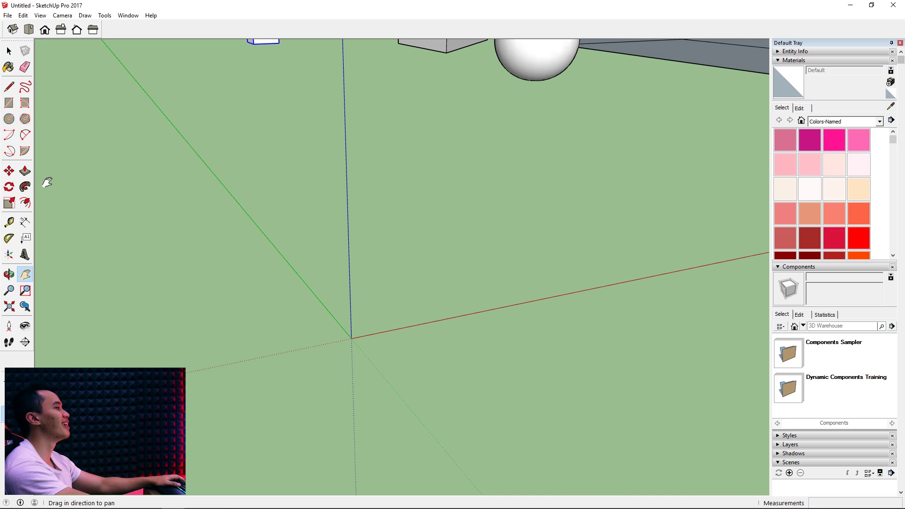
pyautogui.moveTo(286, 234); pyautogui.dragTo(260, 253)
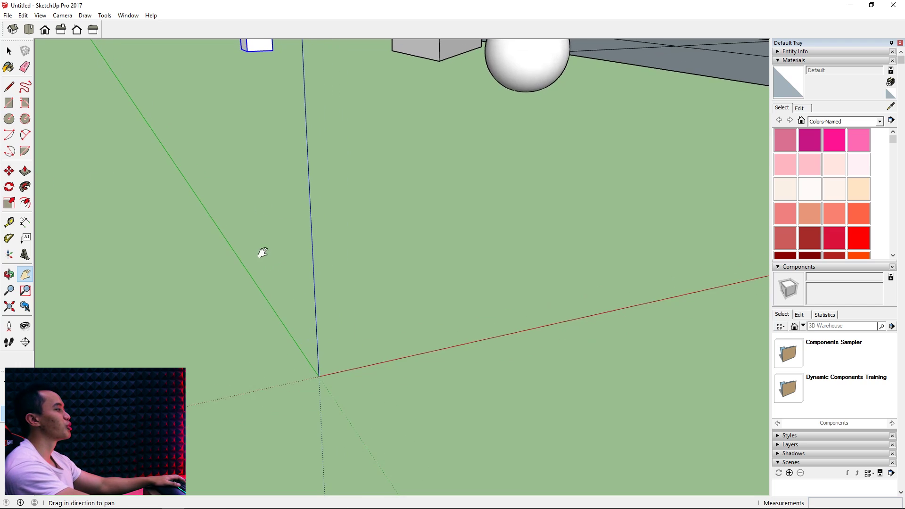
pyautogui.click(9, 86)
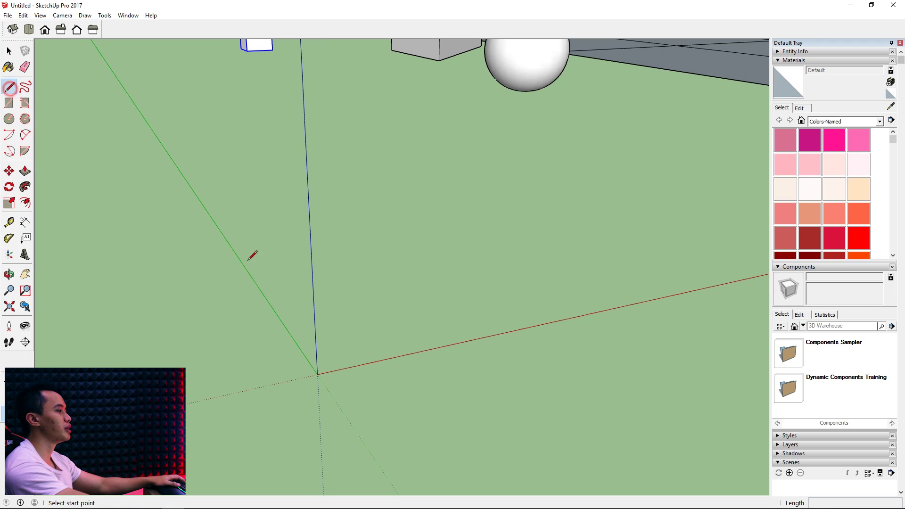
pyautogui.click(317, 375)
pyautogui.click(407, 250)
pyautogui.click(269, 216)
pyautogui.click(449, 192)
pyautogui.click(536, 200)
pyautogui.click(542, 126)
pyautogui.click(610, 201)
pyautogui.click(533, 255)
pyautogui.click(631, 239)
pyautogui.click(675, 163)
pyautogui.click(645, 127)
pyautogui.click(725, 156)
pyautogui.click(713, 229)
pyautogui.press('Escape')
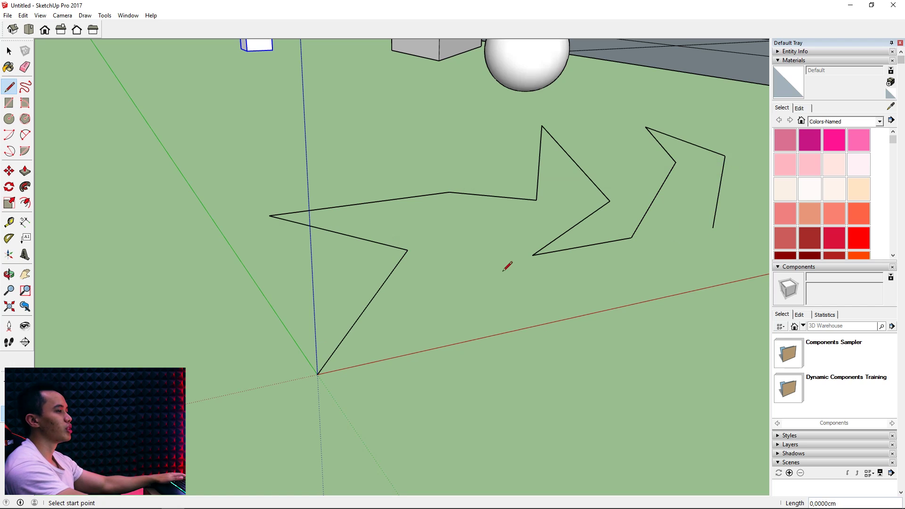
# Draw a small upright 50-sided circle centred on the zigzag path's endpoint at the origin.
pyautogui.moveTo(334, 365); pyautogui.dragTo(226, 402, button='middle')
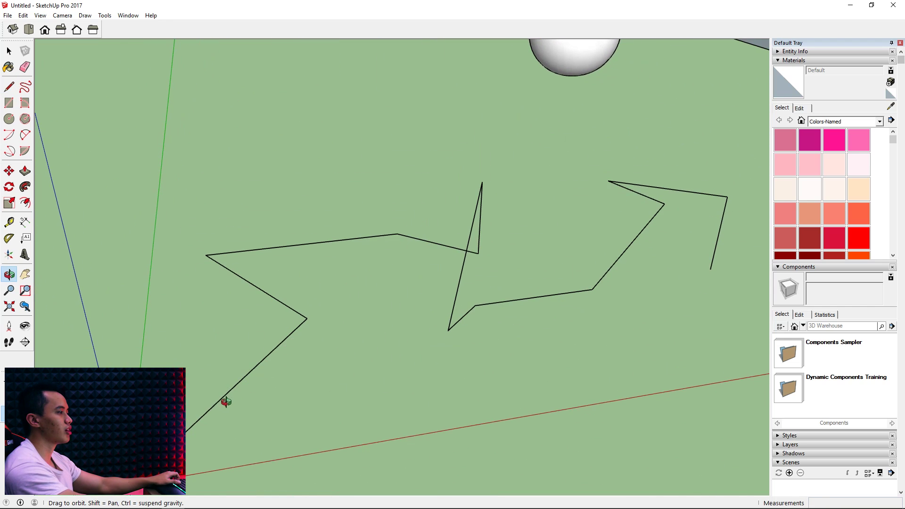
pyautogui.moveTo(462, 311); pyautogui.dragTo(627, 227, button='middle')
pyautogui.click(9, 119)
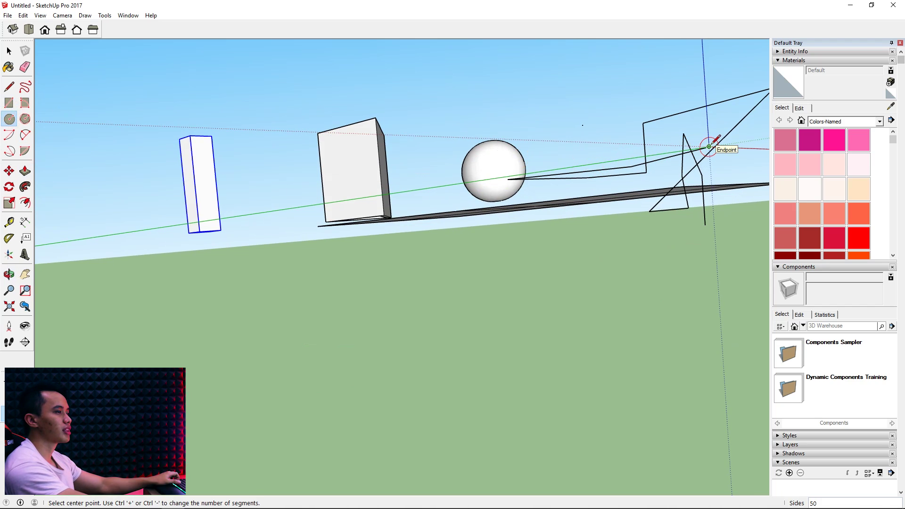
pyautogui.click(709, 147)
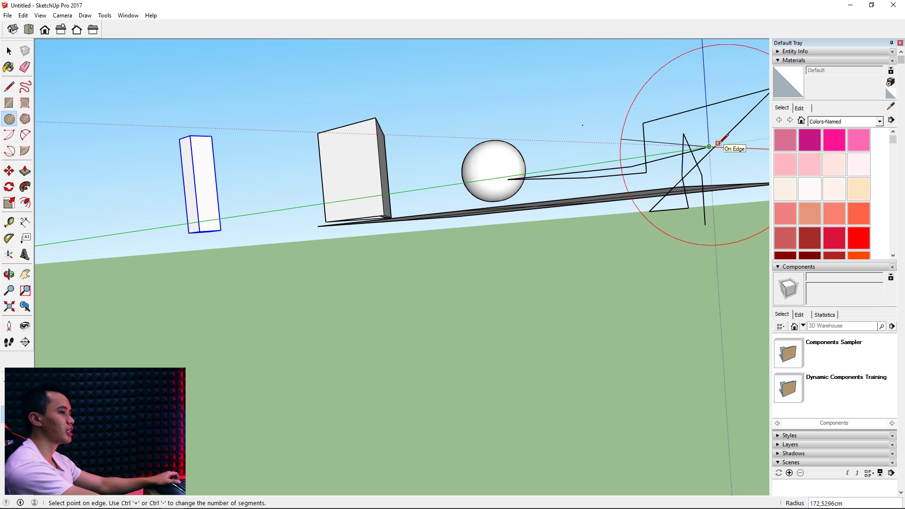
pyautogui.moveTo(710, 146); pyautogui.dragTo(627, 258, button='middle')
# Sweep the circle along the zigzag path with Follow Me to form a bent pipe.
pyautogui.press('space')
pyautogui.click(607, 270)
pyautogui.click(25, 186)
pyautogui.scroll(5, 645, 375)
pyautogui.scroll(-3, 625, 358)
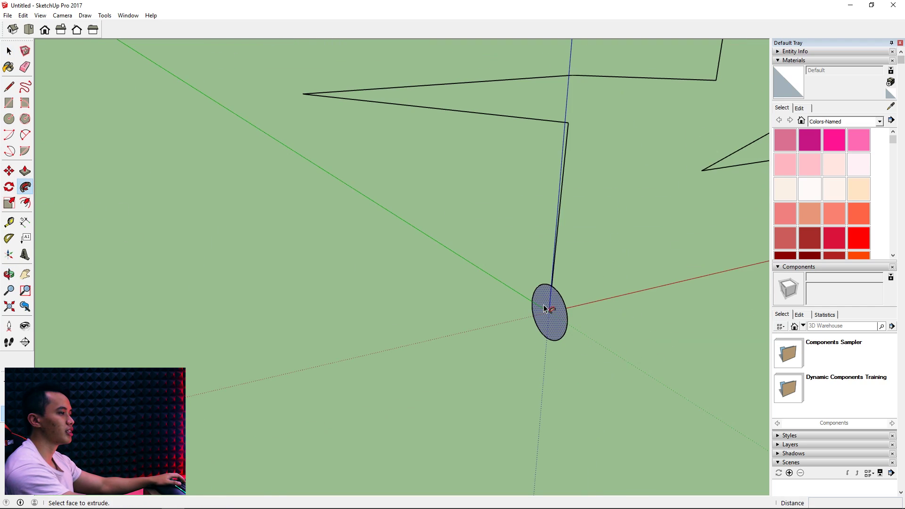
pyautogui.click(545, 309)
pyautogui.scroll(-5, 422, 297)
pyautogui.moveTo(522, 246); pyautogui.dragTo(253, 242, button='middle')
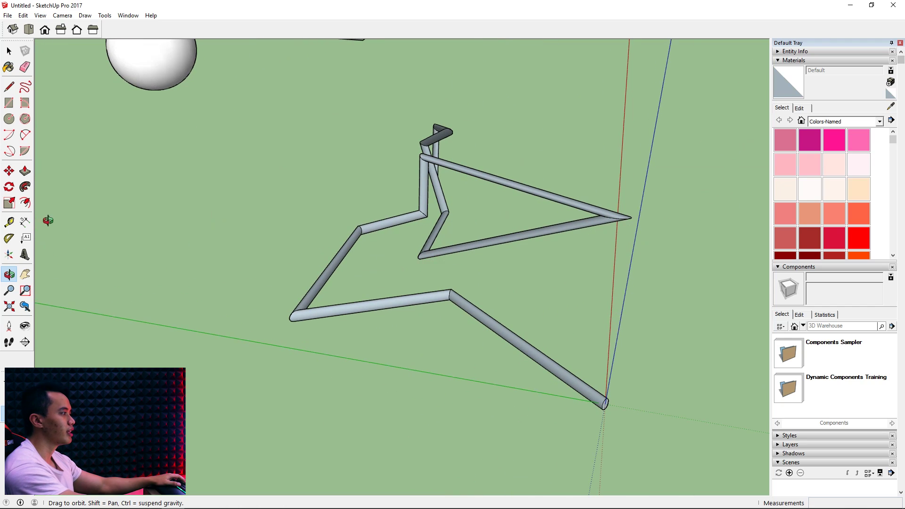
# Select the sphere and try scaling it uniformly smaller from a corner of its bounding box.
pyautogui.moveTo(515, 384); pyautogui.dragTo(402, 270)
pyautogui.press('space')
pyautogui.click(402, 268)
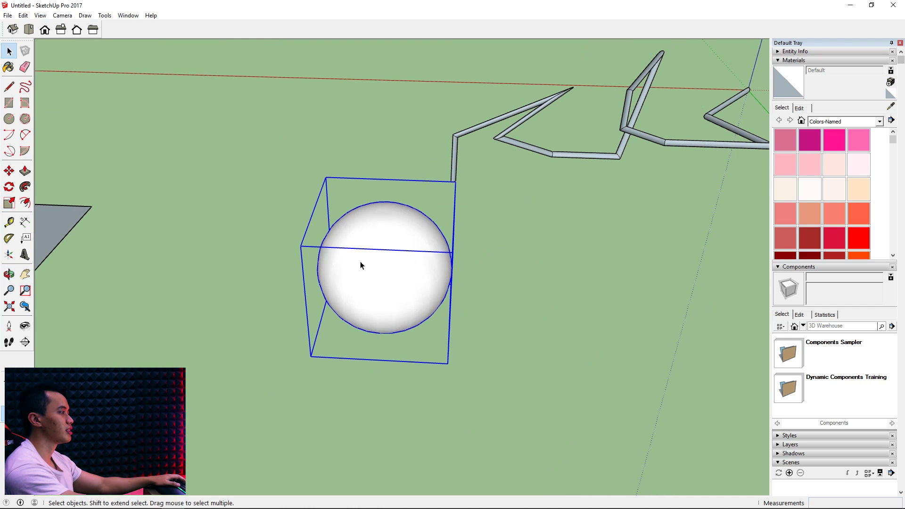
pyautogui.click(9, 203)
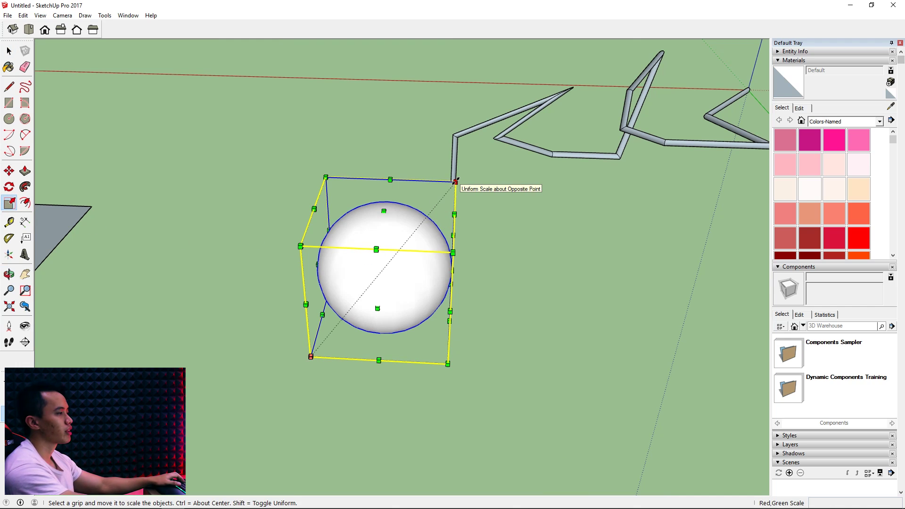
pyautogui.moveTo(456, 181); pyautogui.dragTo(410, 241)
pyautogui.press('Escape')
# Try stretching the sphere from several face and edge grips, then enlarging it uniformly from a corner grip.
pyautogui.moveTo(377, 307); pyautogui.dragTo(370, 346)
pyautogui.press('Escape')
pyautogui.moveTo(386, 211); pyautogui.dragTo(390, 172)
pyautogui.press('Escape')
pyautogui.moveTo(450, 311); pyautogui.dragTo(525, 345)
pyautogui.press('Escape')
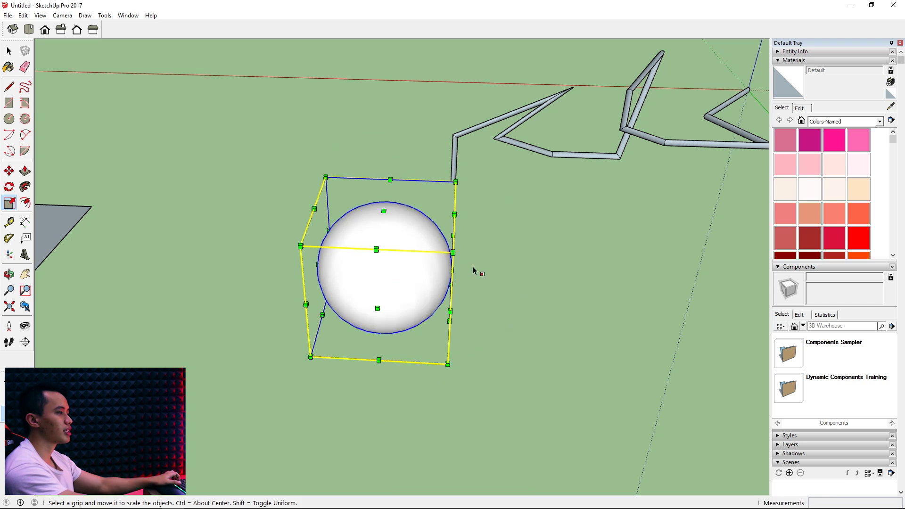
pyautogui.moveTo(454, 268); pyautogui.dragTo(534, 267)
pyautogui.press('Escape')
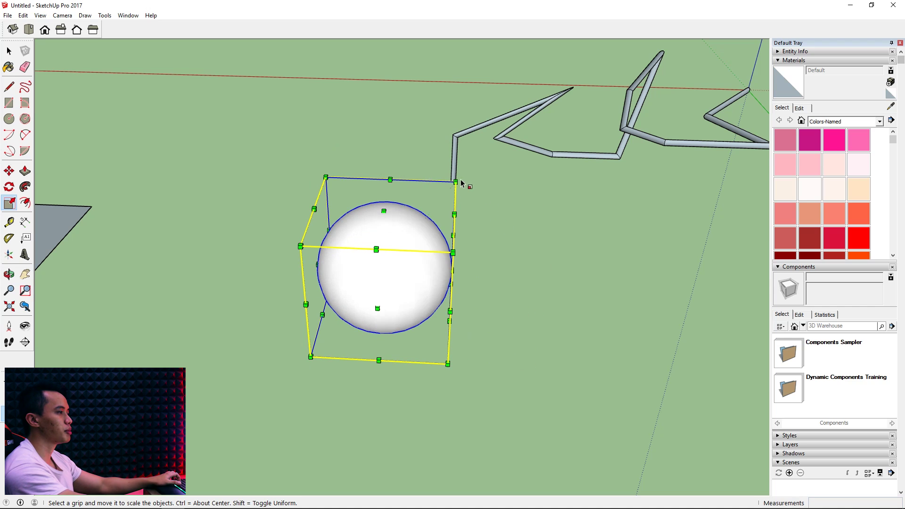
pyautogui.moveTo(455, 182); pyautogui.dragTo(505, 121)
pyautogui.press('Escape')
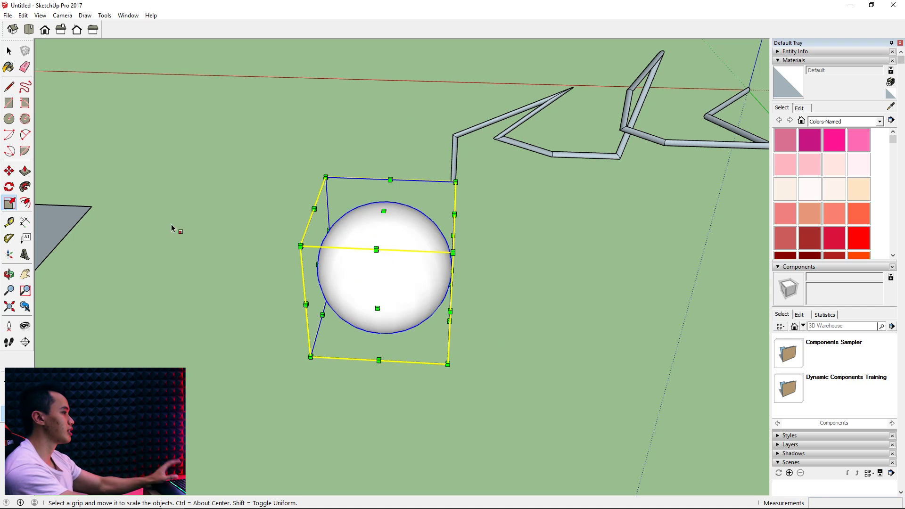
# Open the tall box's group for editing to reach its top face for the Offset tool.
pyautogui.click(31, 206)
pyautogui.scroll(-3, 347, 252)
pyautogui.scroll(2, 174, 244)
pyautogui.scroll(-5, 325, 246)
pyautogui.scroll(1, 288, 389)
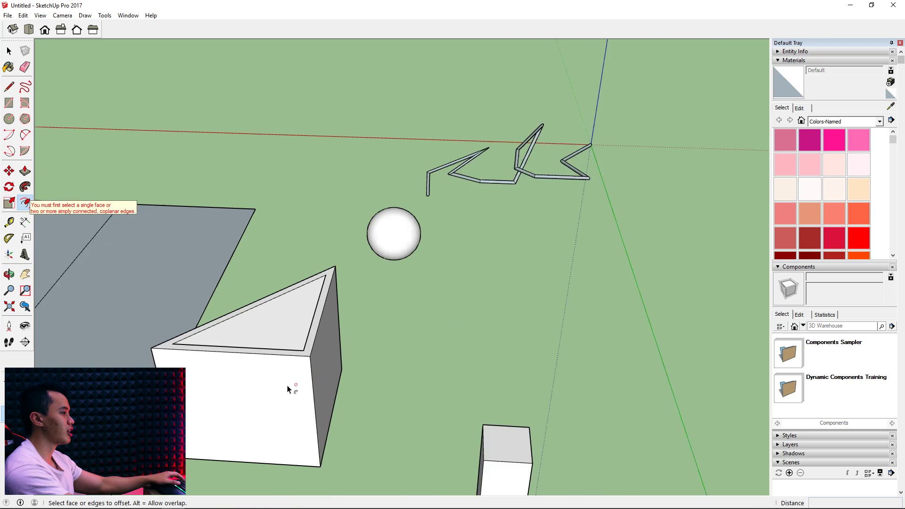
pyautogui.scroll(2, 287, 389)
pyautogui.moveTo(361, 354); pyautogui.dragTo(285, 330, button='middle')
pyautogui.moveTo(253, 268); pyautogui.dragTo(179, 448, button='middle')
pyautogui.click(25, 203)
pyautogui.scroll(3, 134, 348)
pyautogui.press('space')
pyautogui.click(100, 342)
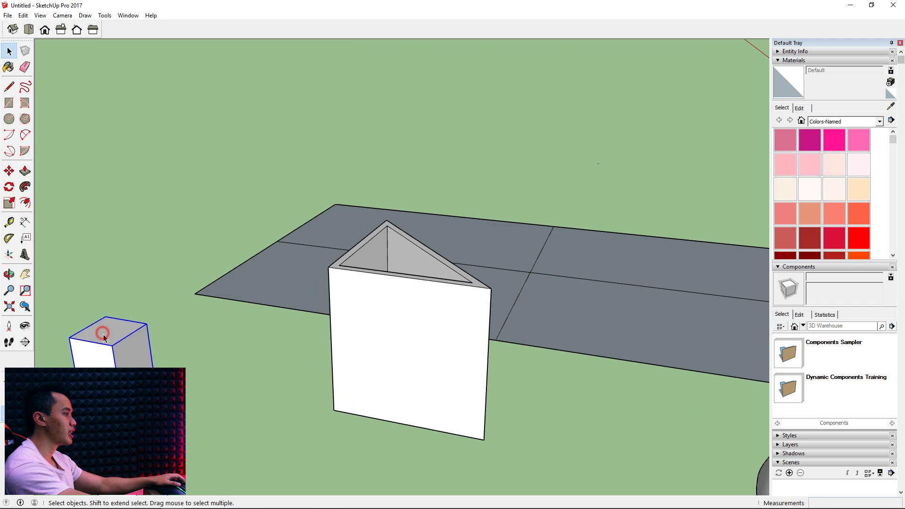
pyautogui.doubleClick(101, 341)
pyautogui.moveTo(101, 343); pyautogui.dragTo(321, 342, button='middle')
pyautogui.scroll(2, 321, 342)
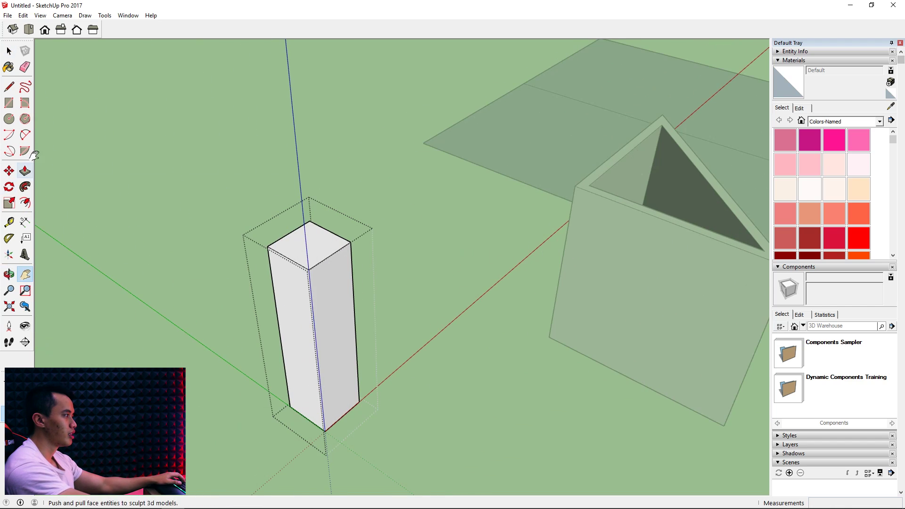
# Offset the outline of the tall box's top face inward by 5 cm.
pyautogui.click(26, 202)
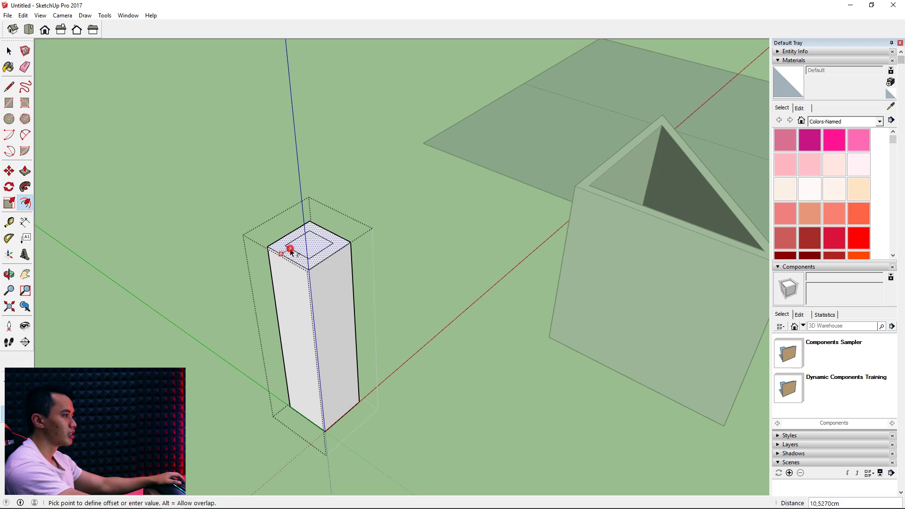
pyautogui.click(305, 252)
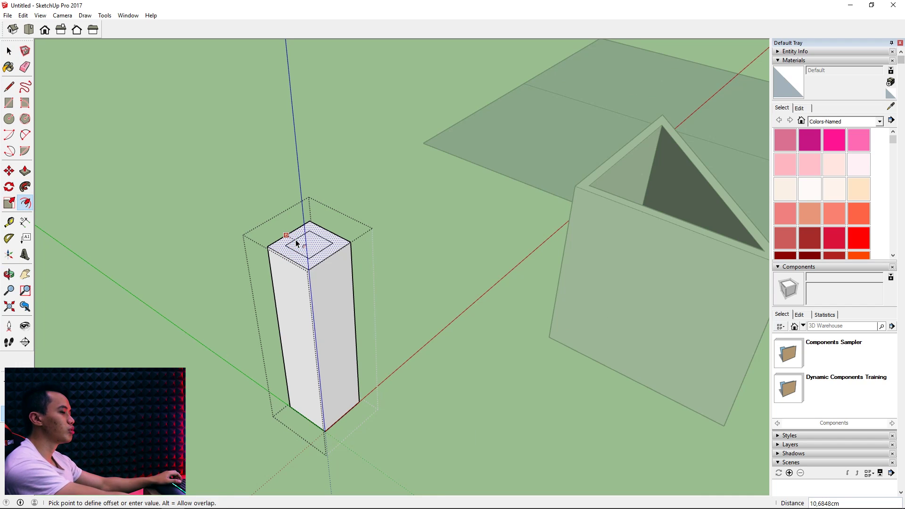
pyautogui.write('5')
pyautogui.press('Return')
pyautogui.scroll(2, 296, 241)
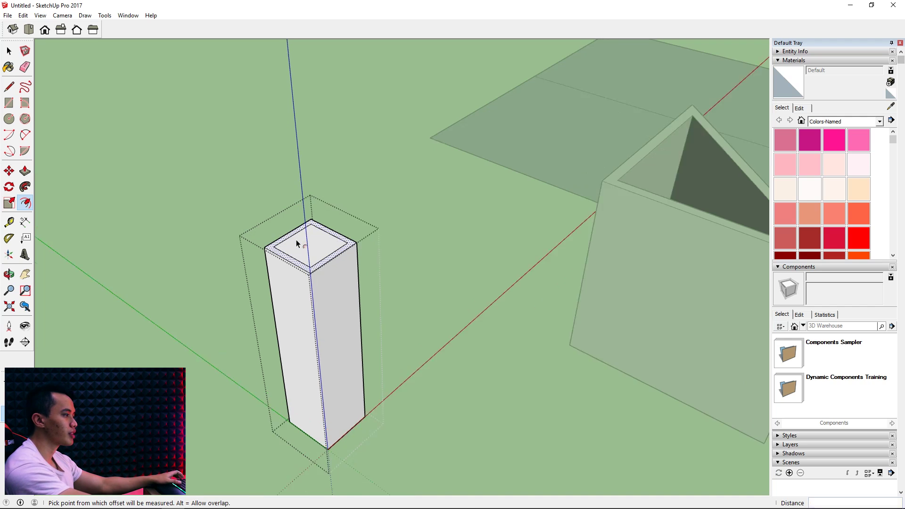
# Push the inner rectangle of the box's top face deep down with Push/Pull to hollow out the box.
pyautogui.press('space')
pyautogui.click(325, 256)
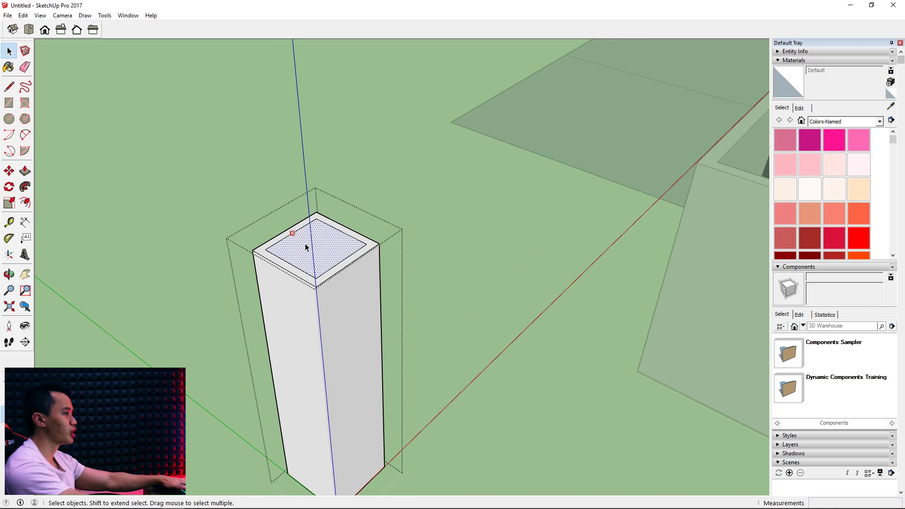
pyautogui.press('p')
pyautogui.click(306, 245)
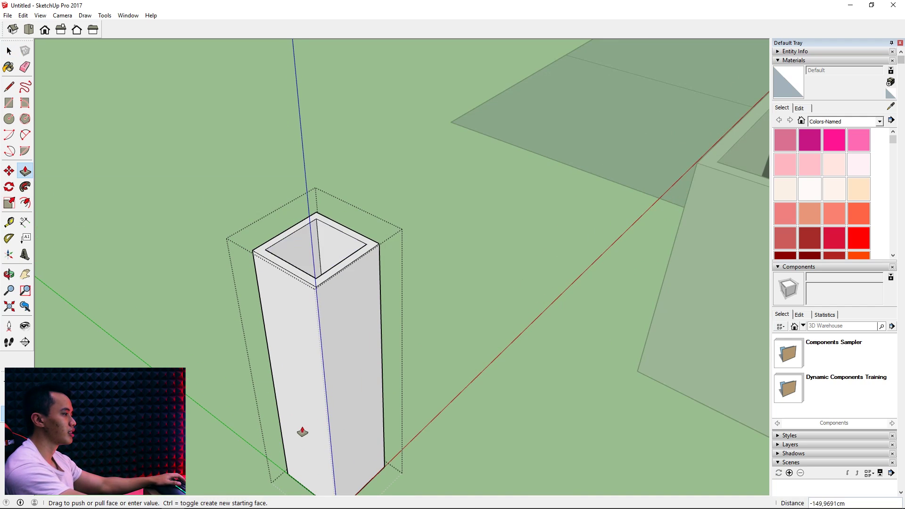
pyautogui.click(297, 481)
pyautogui.moveTo(301, 360); pyautogui.dragTo(309, 330, button='middle')
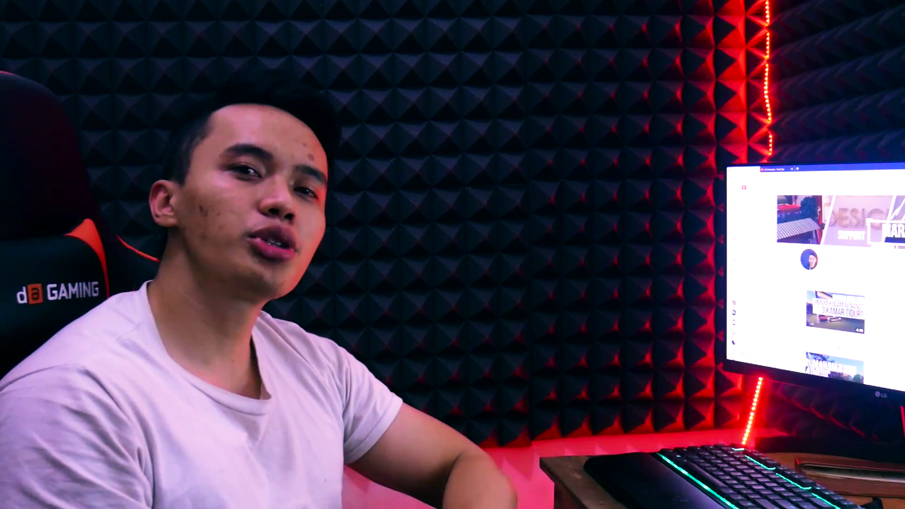